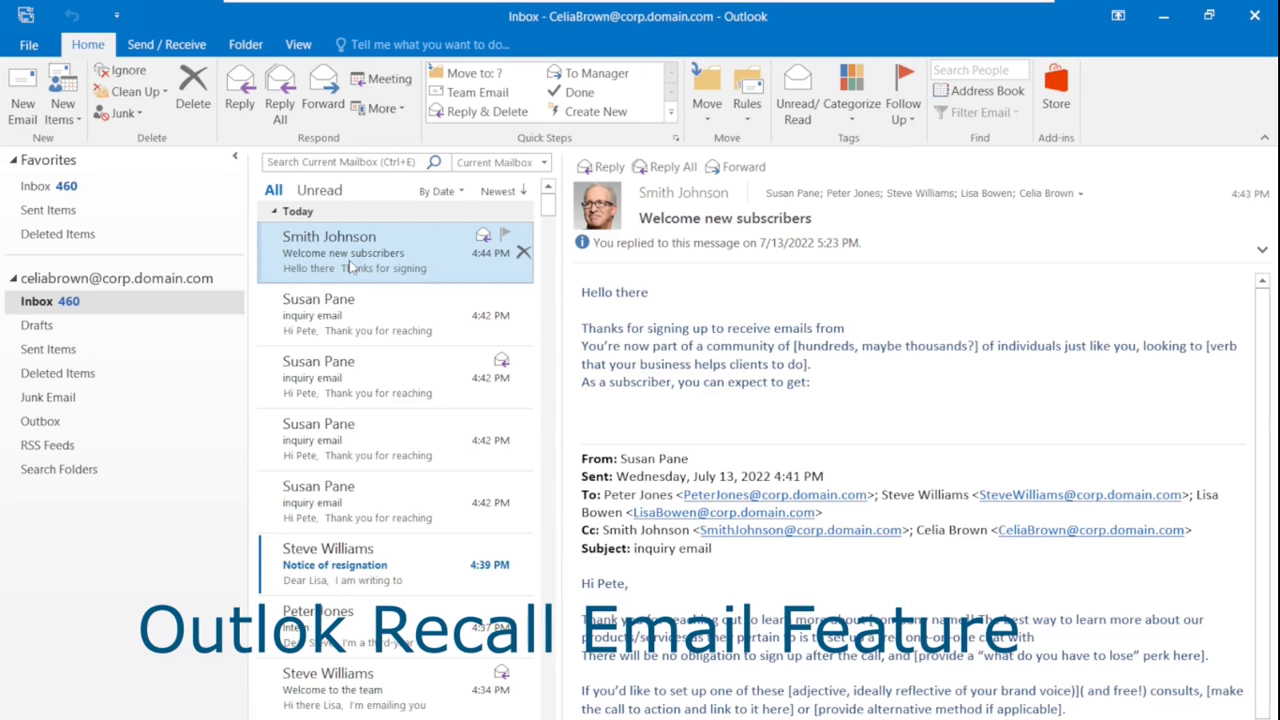
Open the 6:05 PM sent reply 'RE: Client Proposal Meet Up' from Sent Items in its own window
left_click(50, 212)
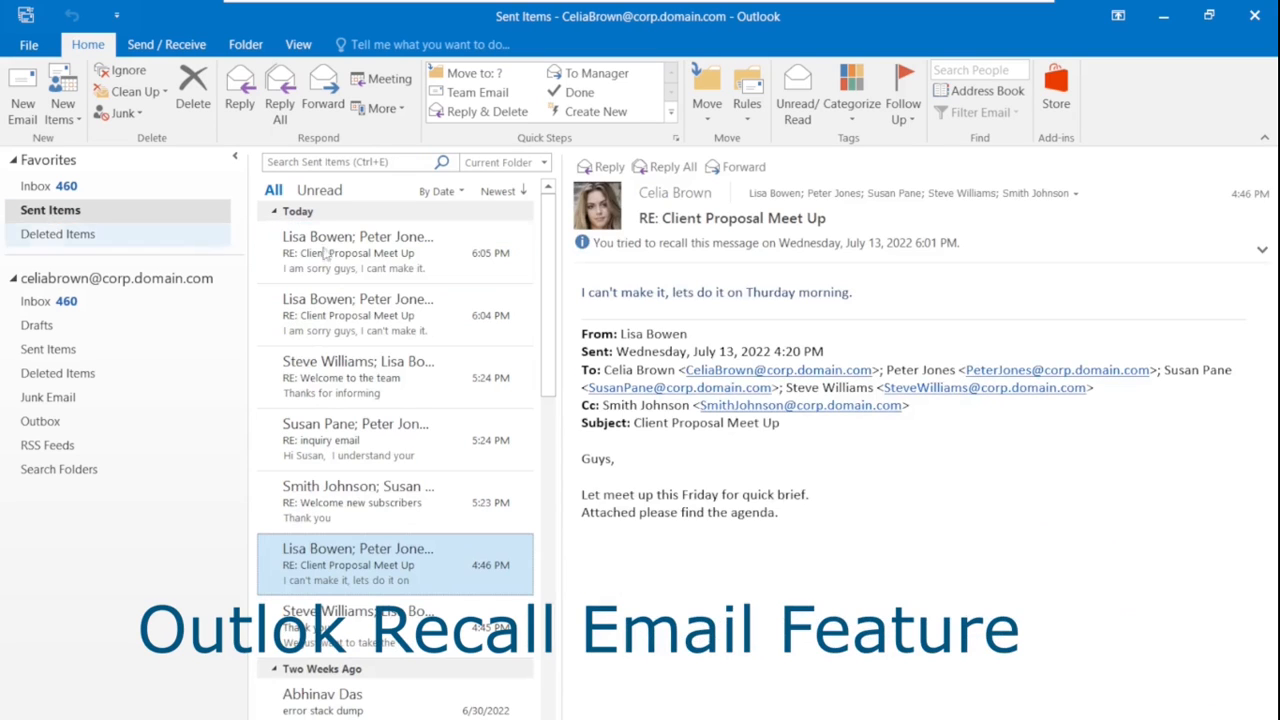
left_click(414, 253)
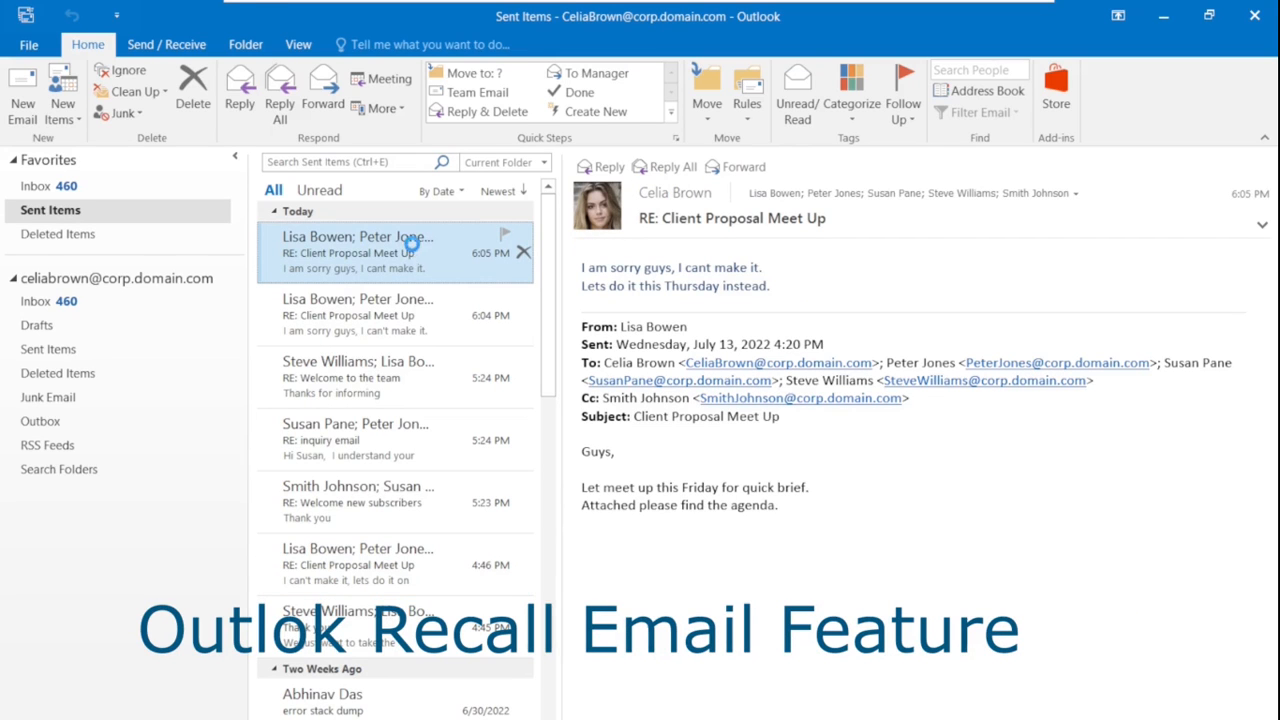
double_click(414, 253)
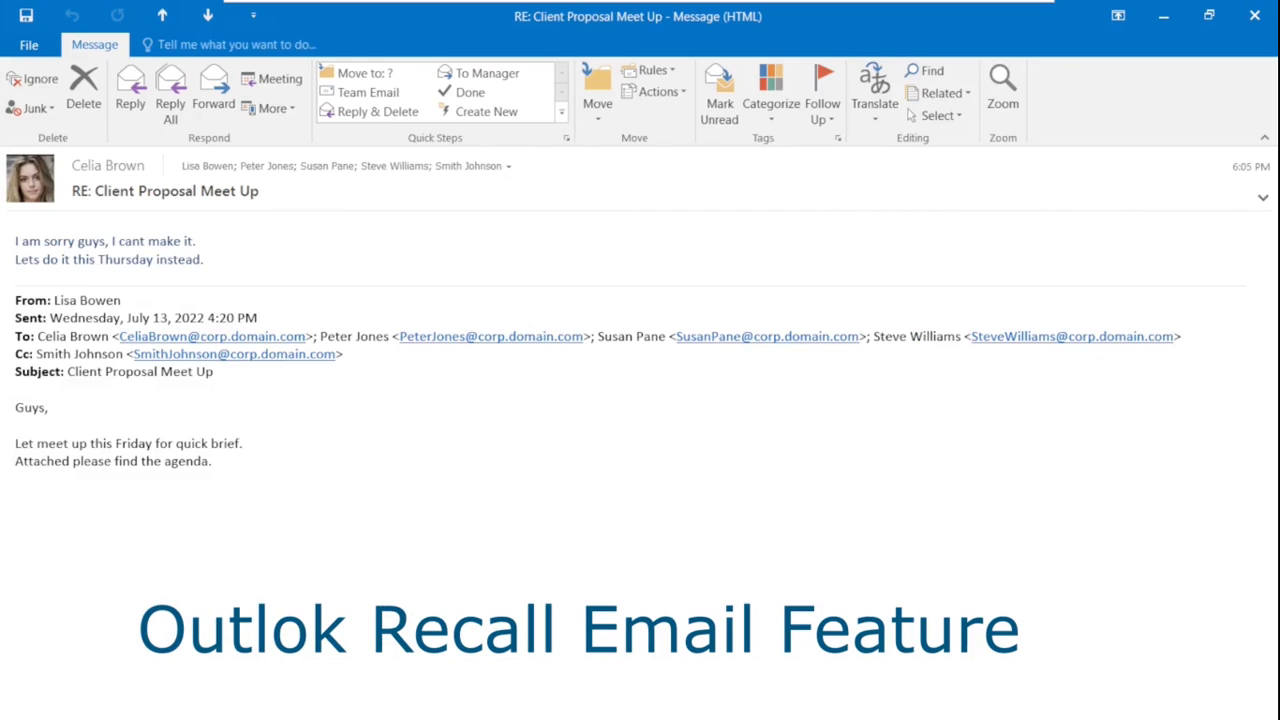
Recall the Client Proposal Meet Up reply with 'Delete unread copies' and recall result notifications kept on
left_click(684, 93)
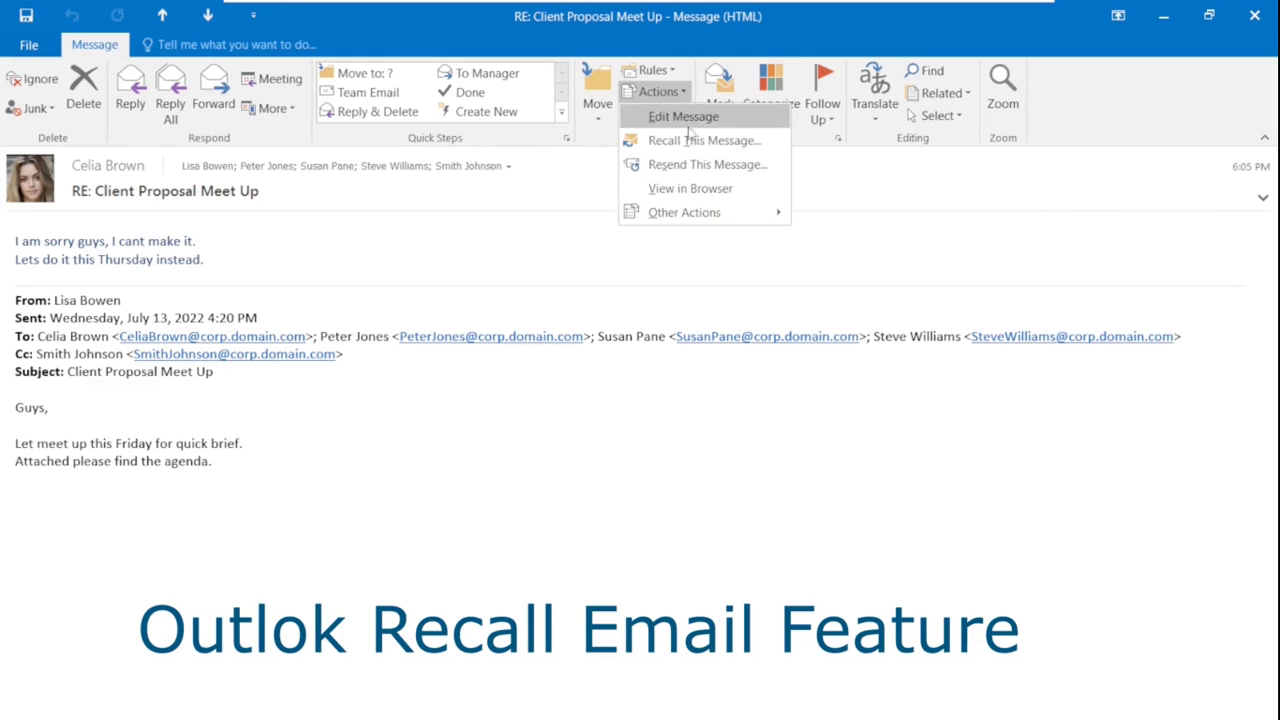
left_click(688, 145)
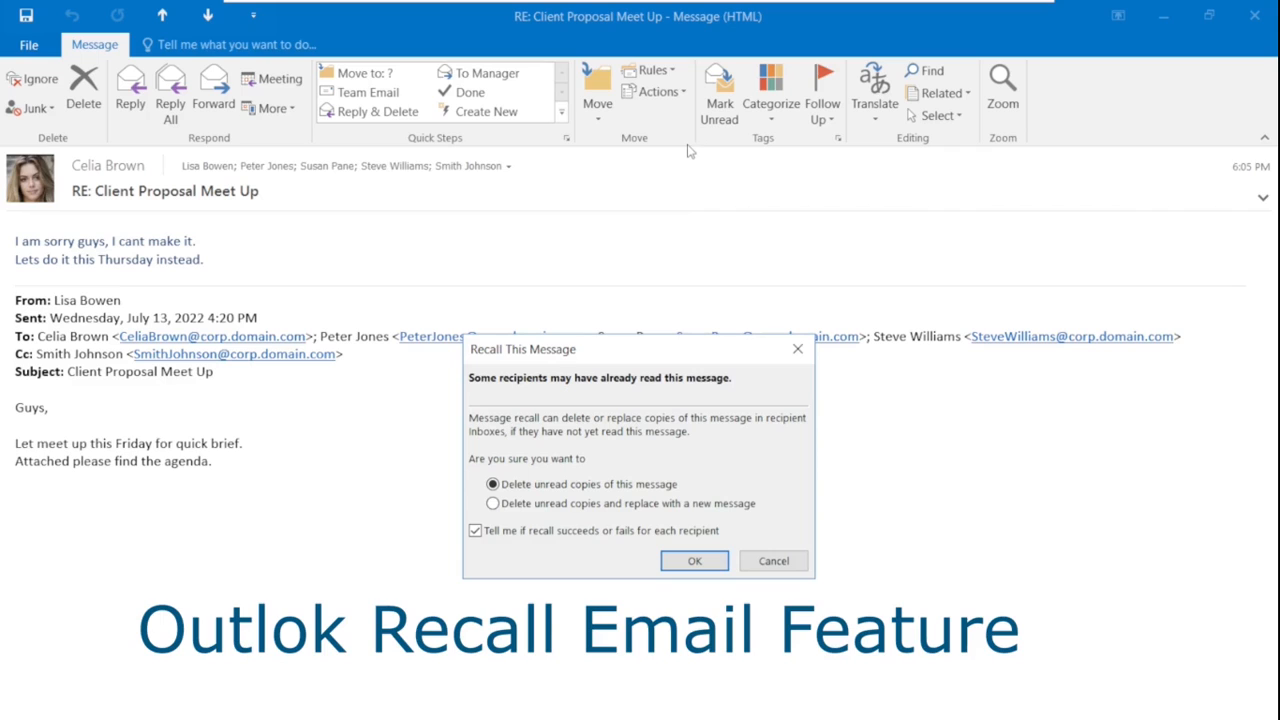
left_click(493, 504)
left_click(494, 486)
left_click(477, 534)
left_click(476, 533)
left_click(698, 561)
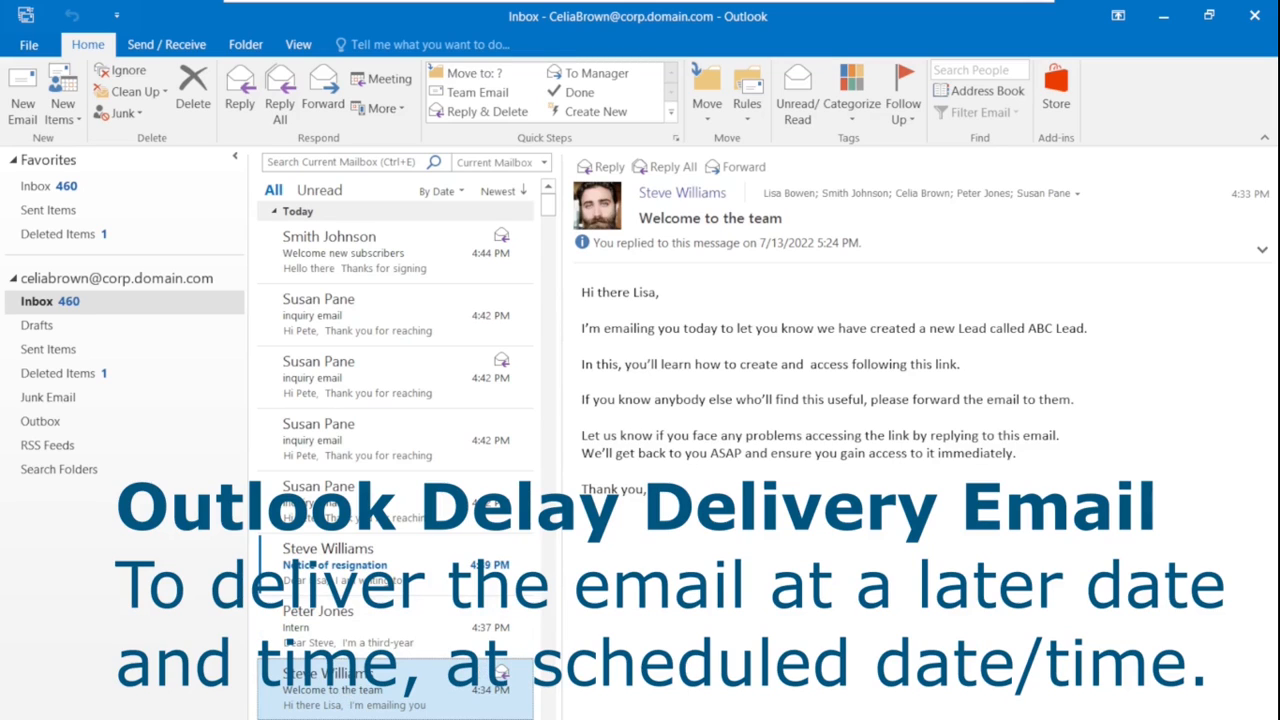
Pop out a Reply All to 'Welcome to the team' and write 'Thank you well noted.'
left_click(670, 168)
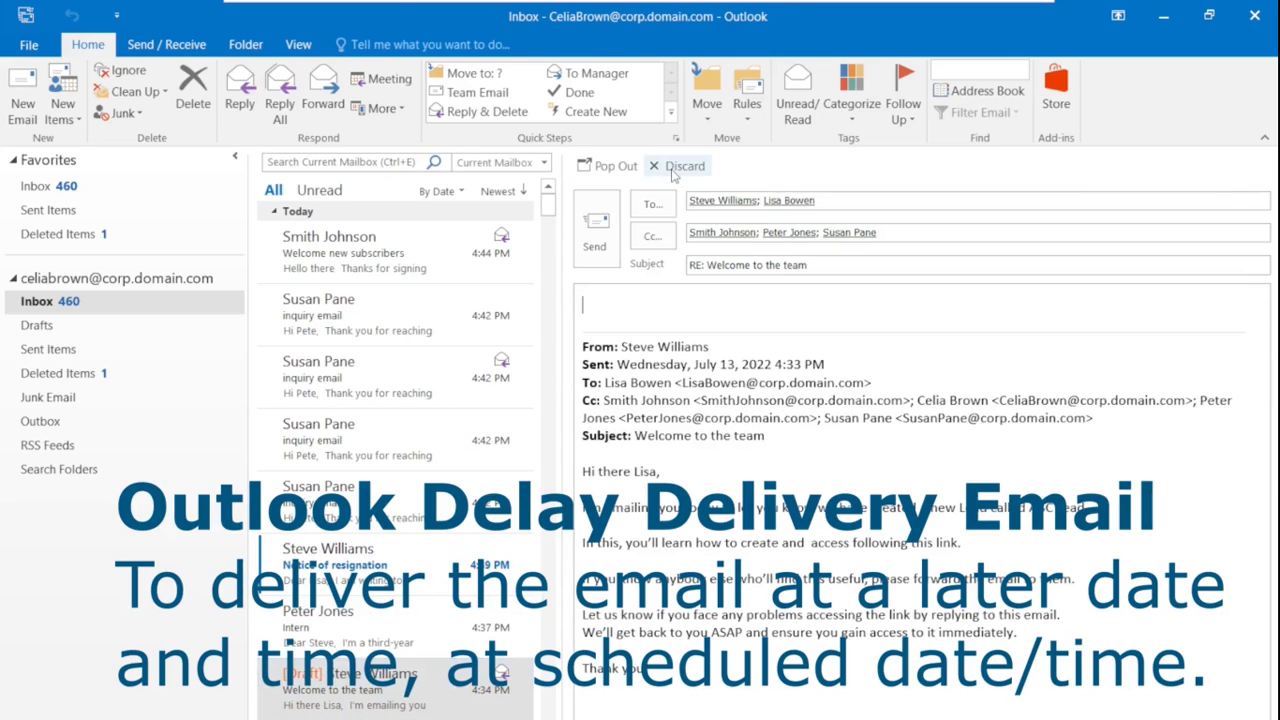
left_click(614, 165)
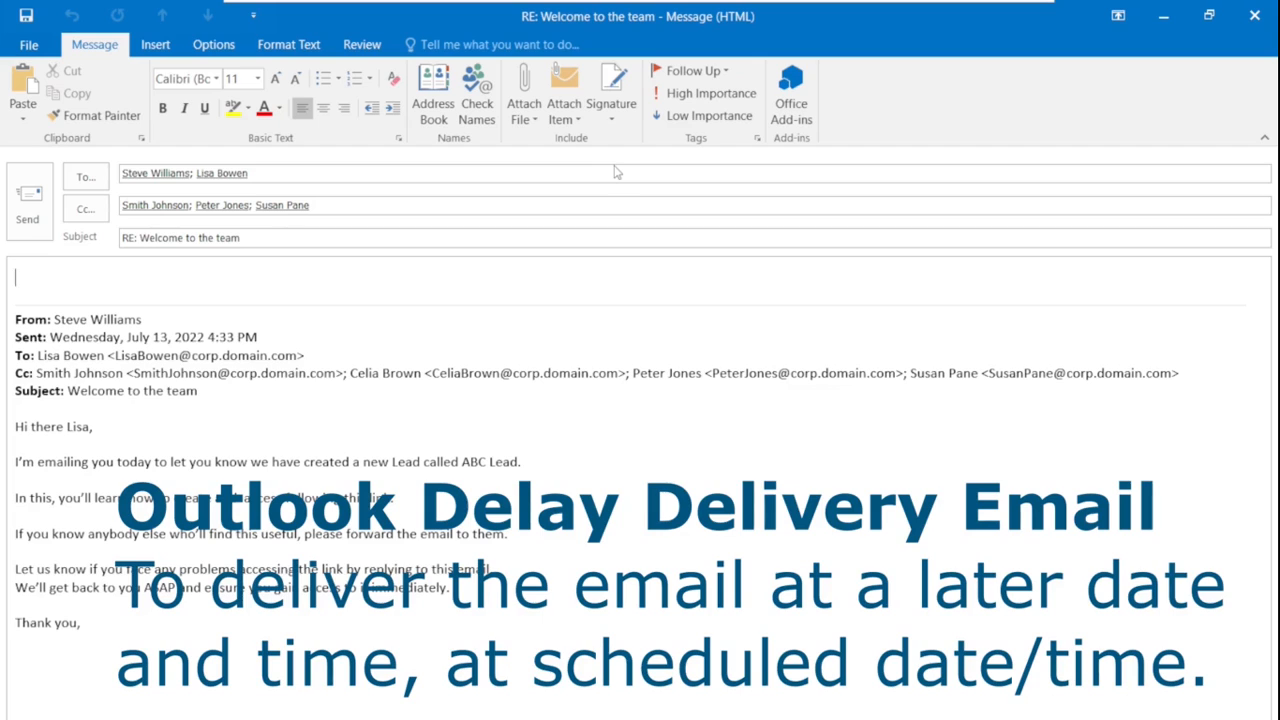
type("T")
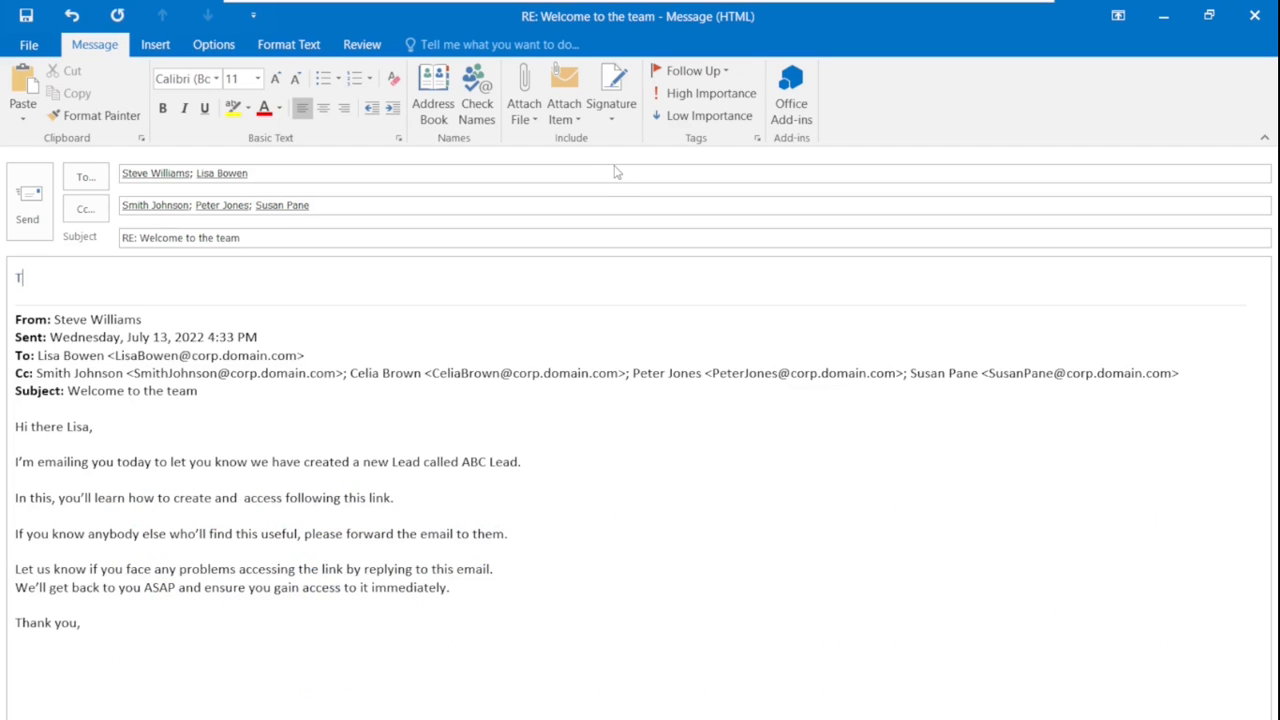
type("hank you well noted")
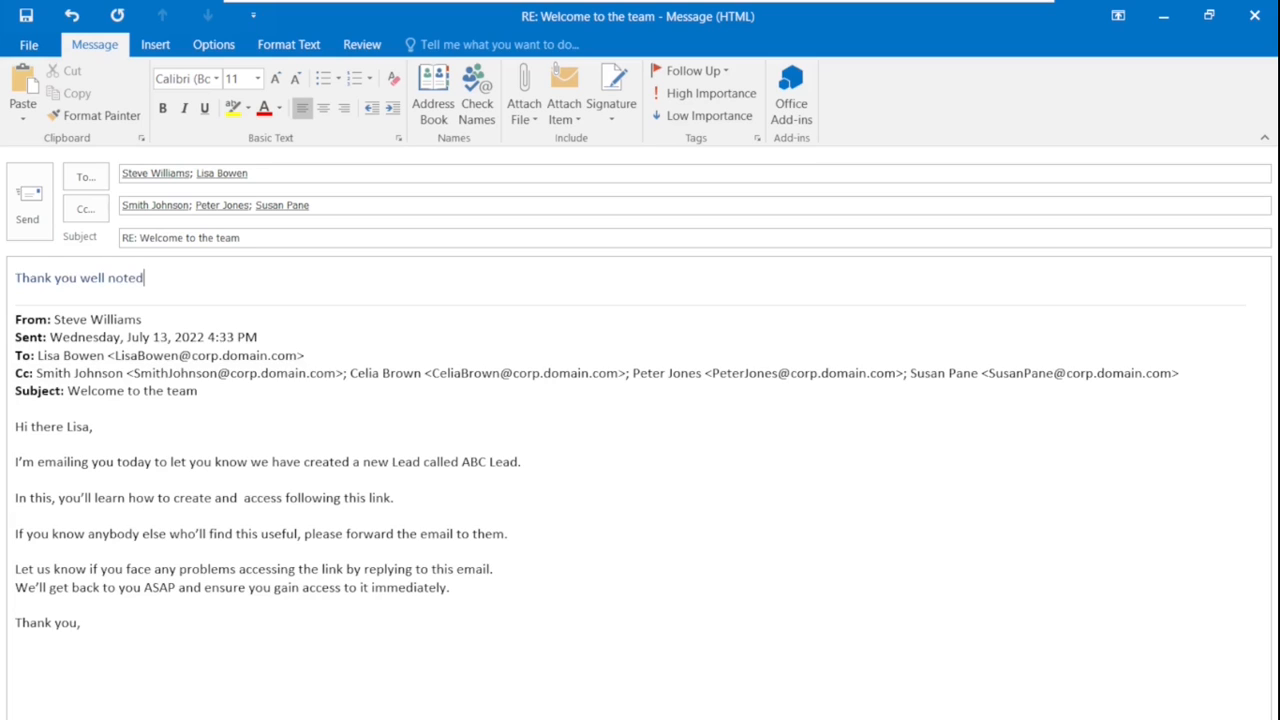
type(".")
Delay the reply's delivery until no earlier than 7/14/2022 at 9:00 AM
left_click(216, 46)
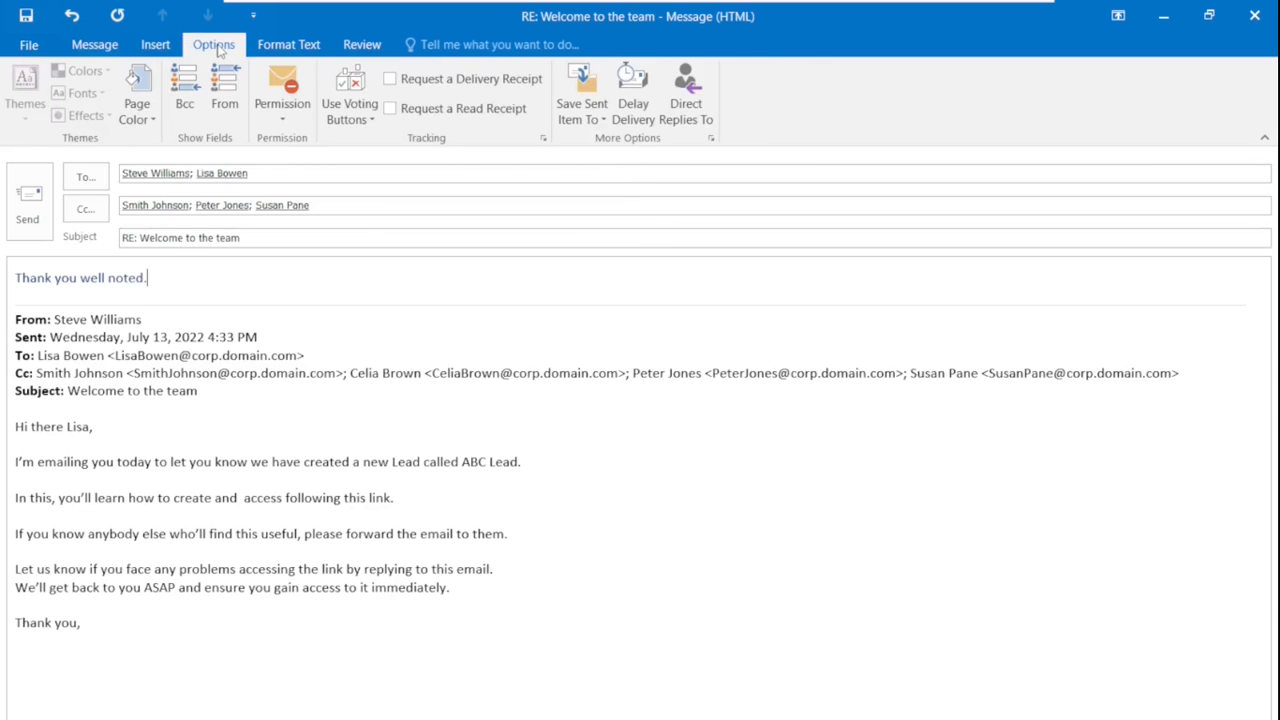
left_click(643, 117)
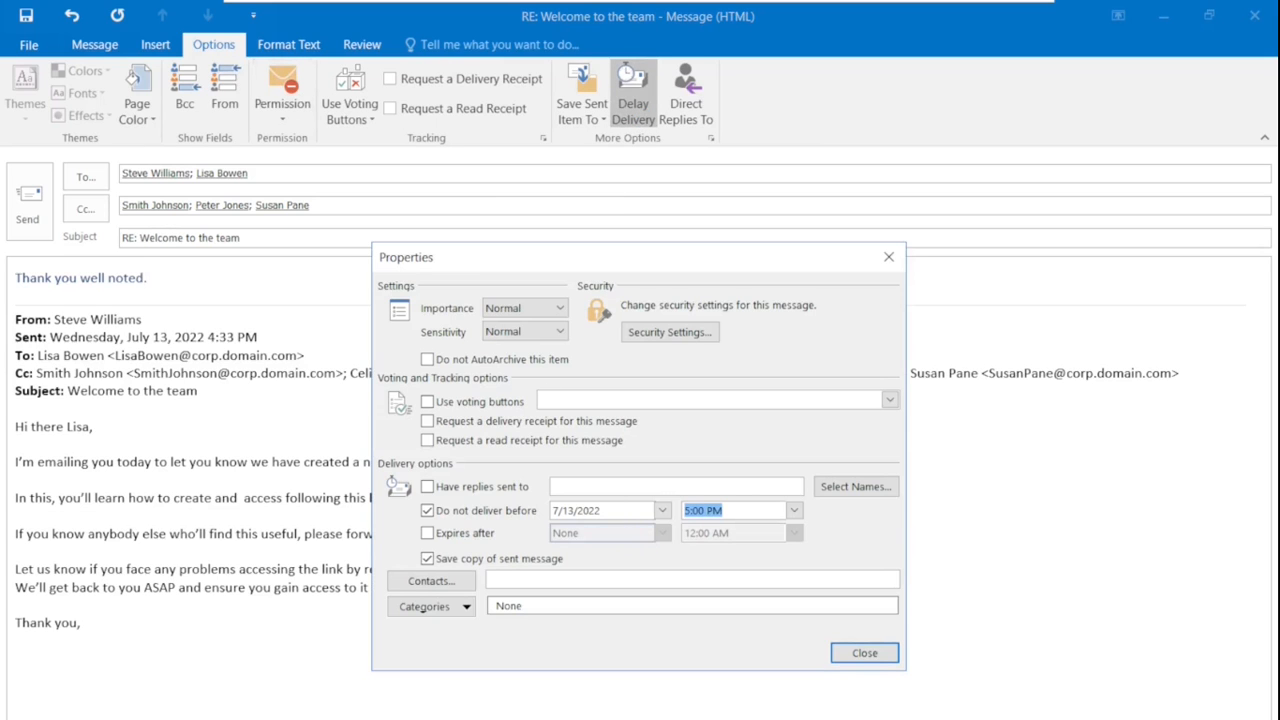
left_click(427, 511)
left_click(427, 511)
left_click(661, 511)
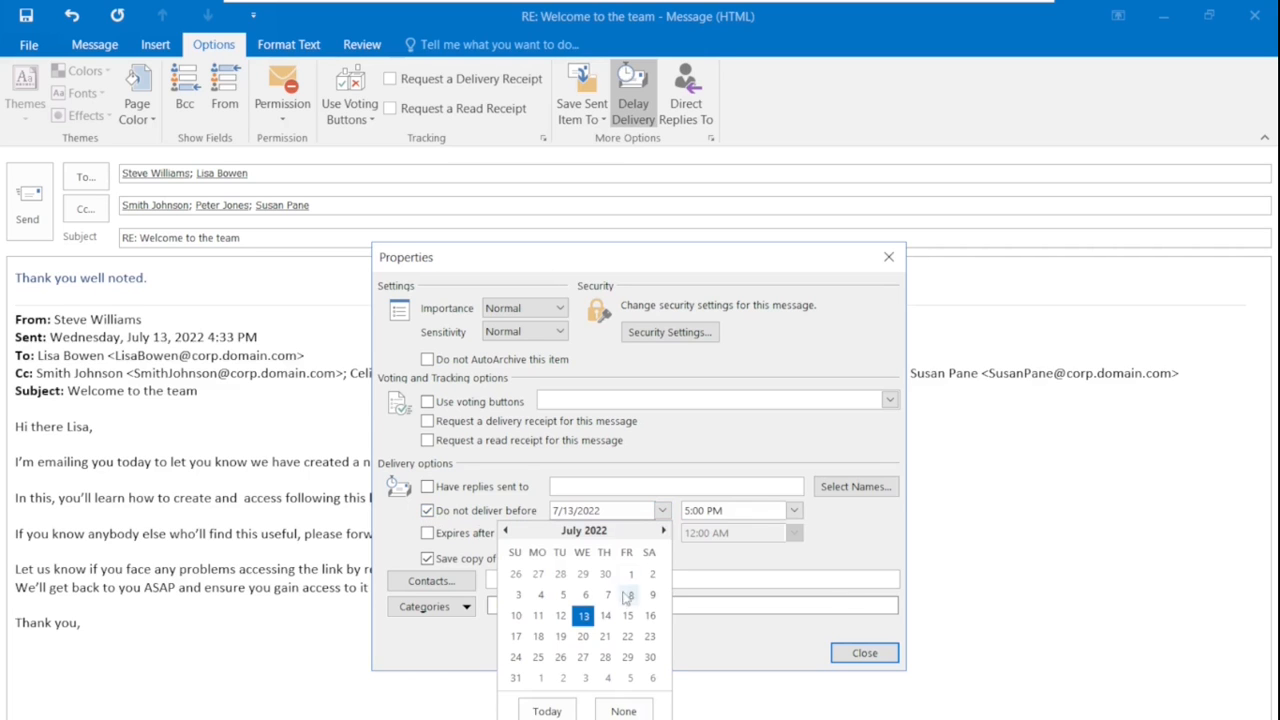
left_click(607, 617)
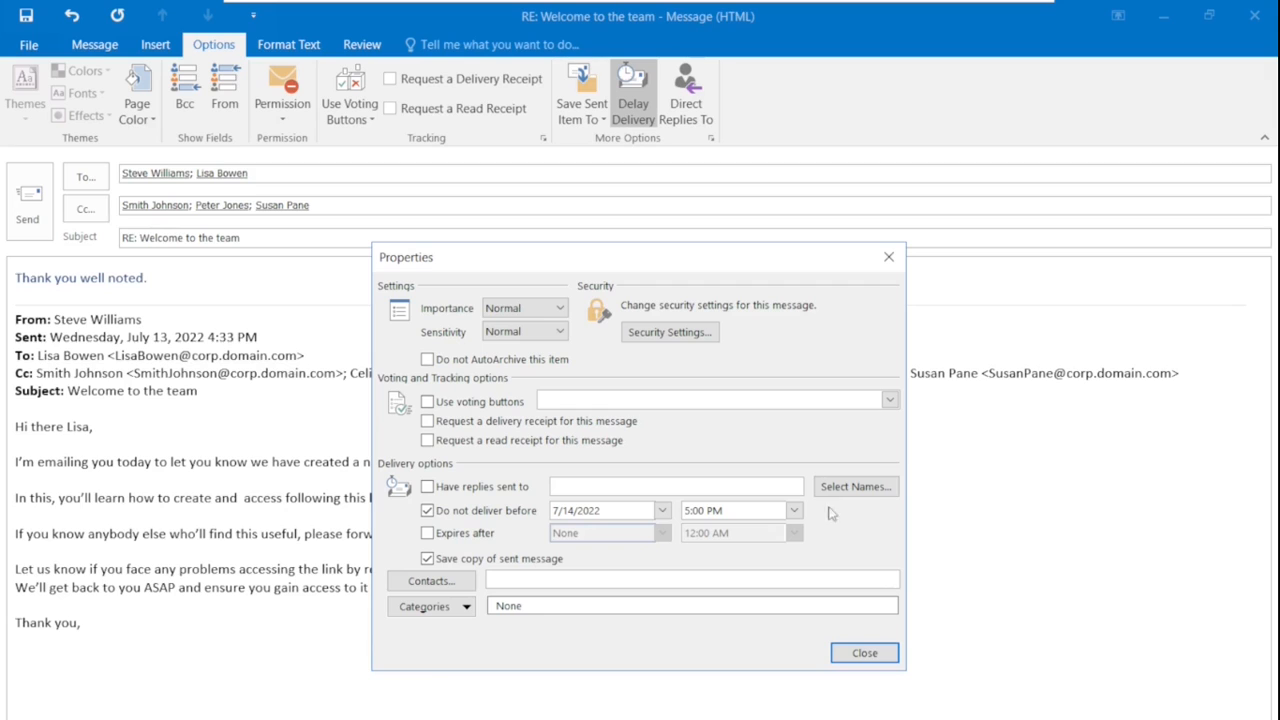
left_click(794, 510)
left_click_drag(800, 578, 797, 555)
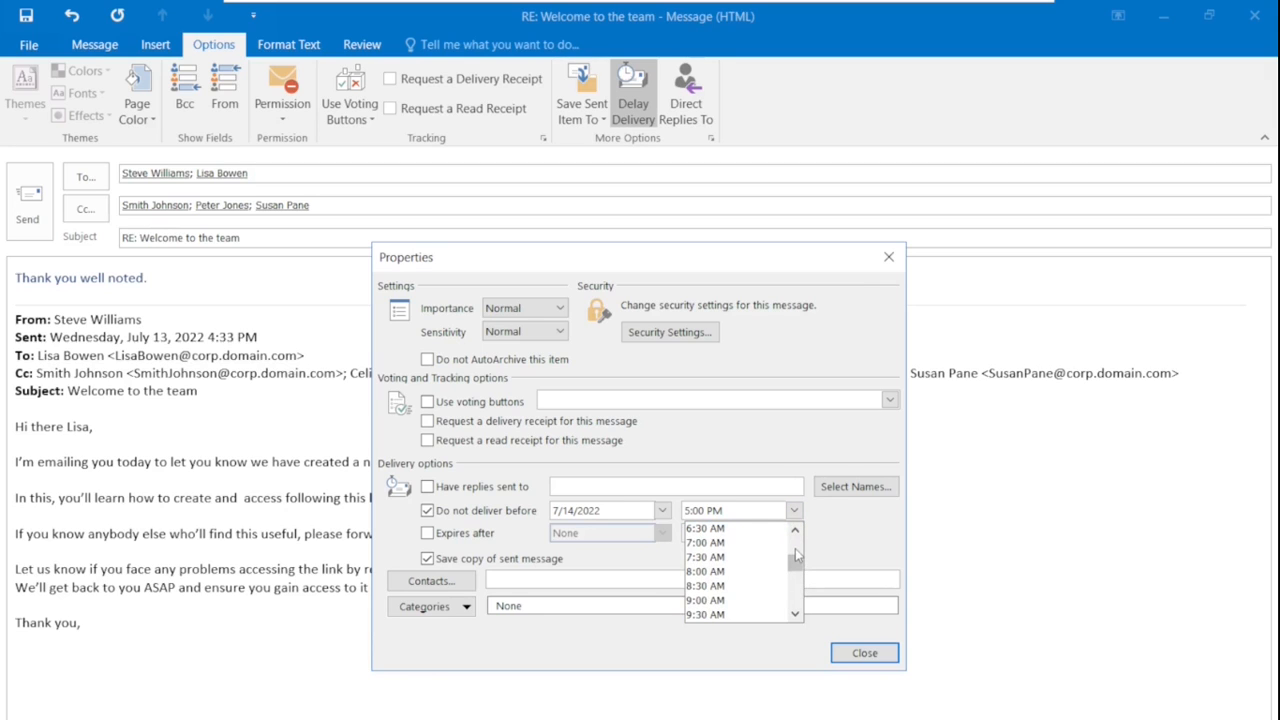
left_click(705, 600)
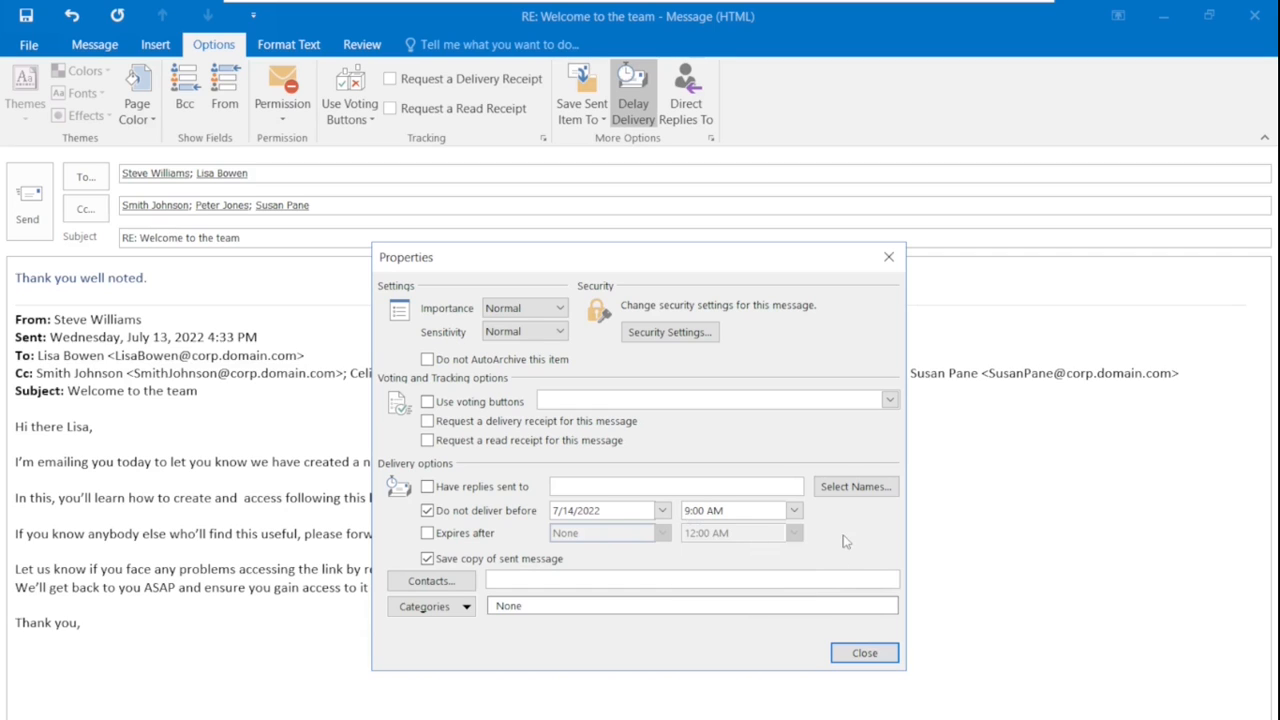
left_click(865, 653)
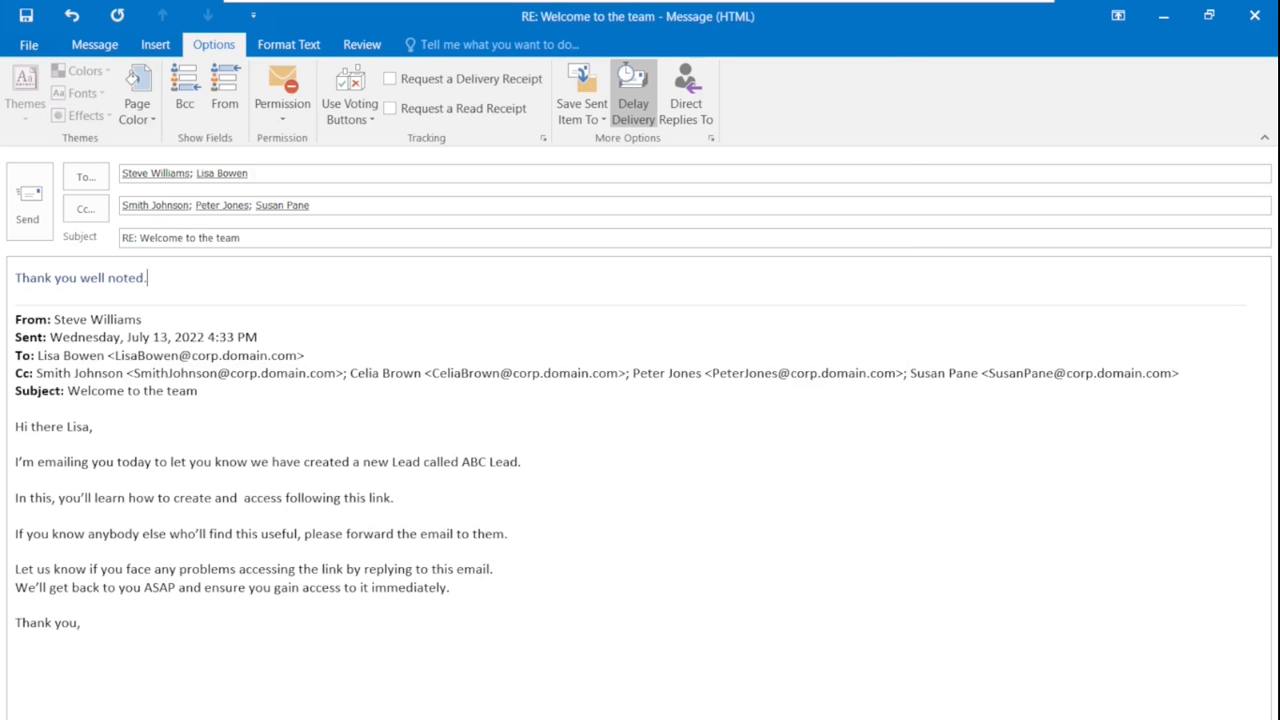
Send the scheduled 'Thank you well noted.' reply
left_click(28, 215)
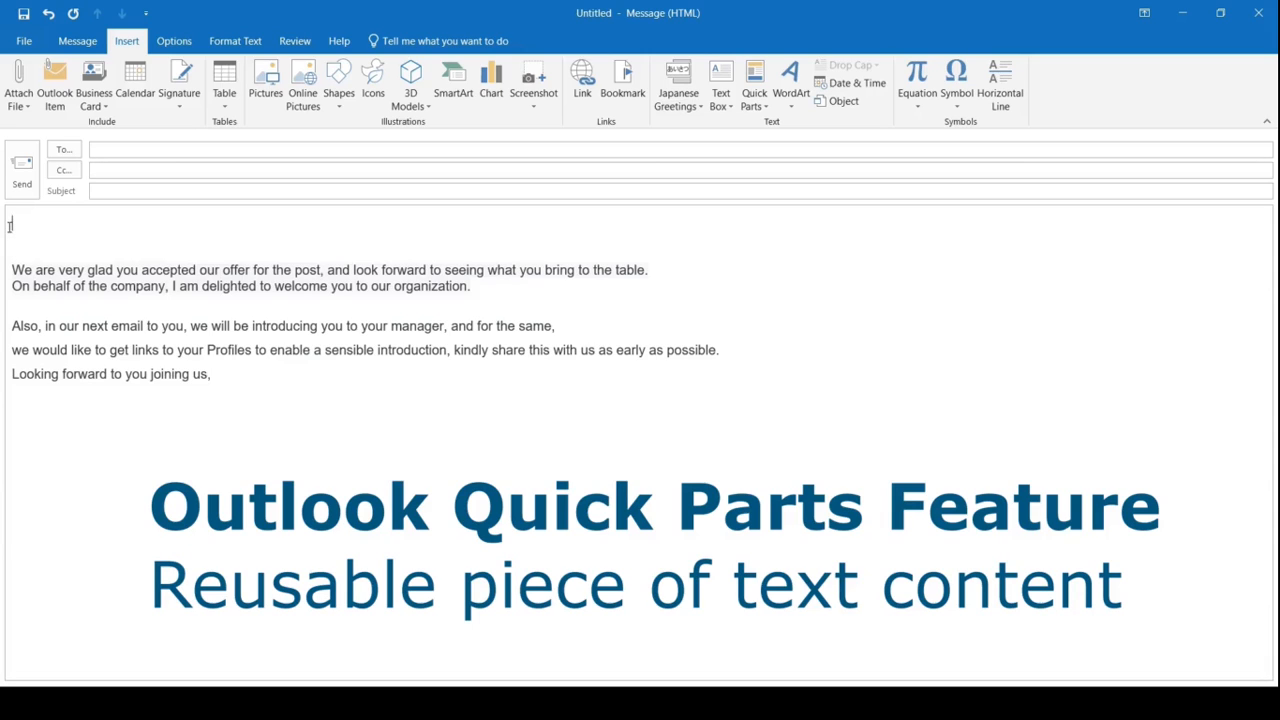
Save the selected welcome text as Quick Part 'Welcome', then close the draft without saving
left_click_drag(12, 220, 216, 379)
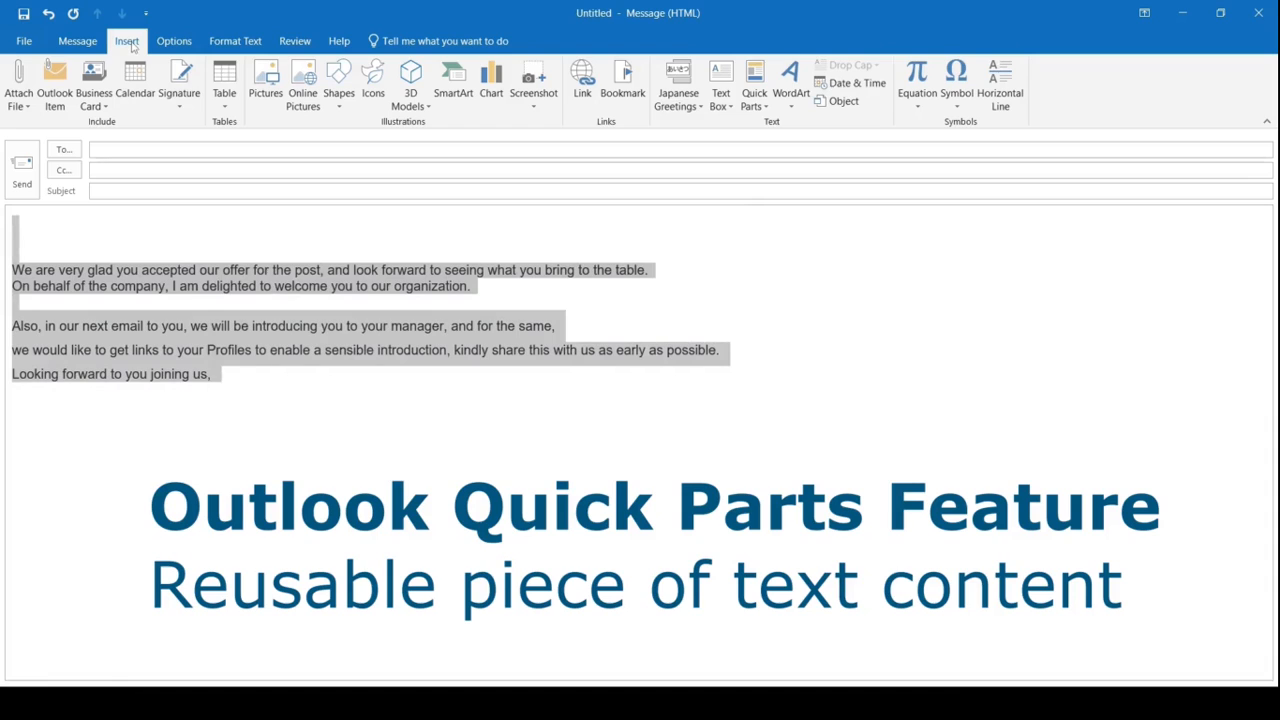
left_click(765, 106)
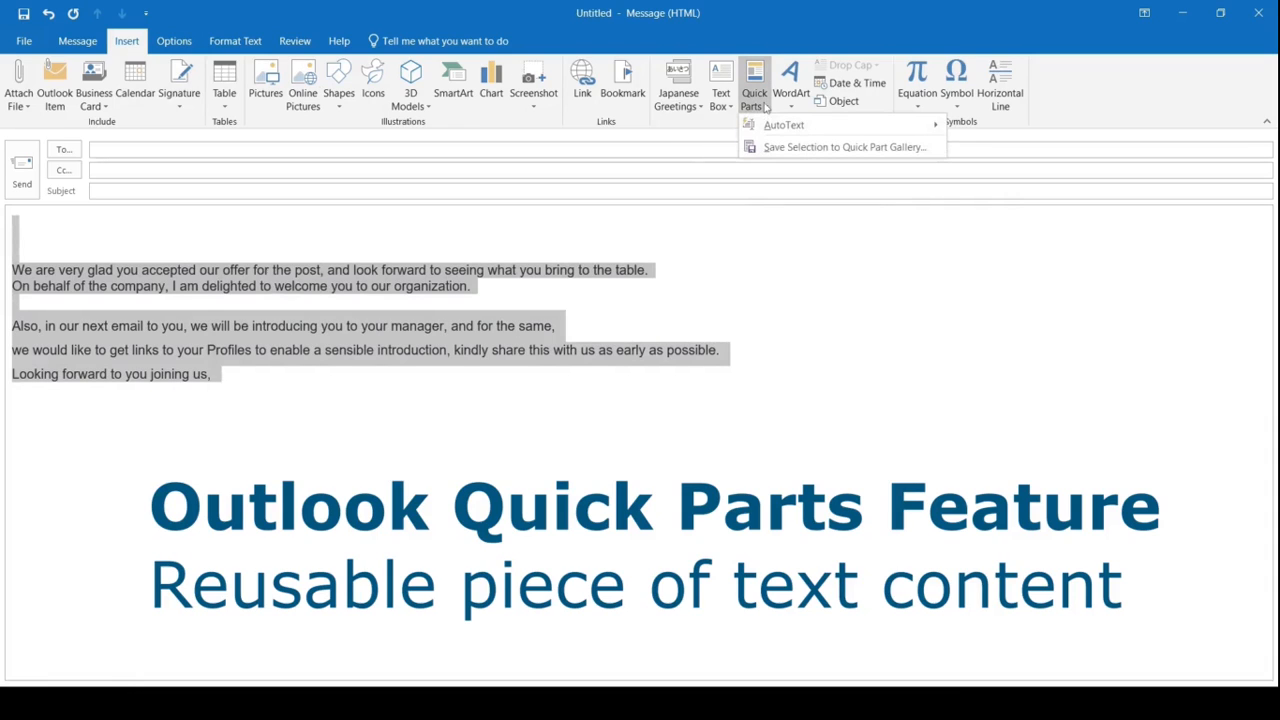
left_click(789, 148)
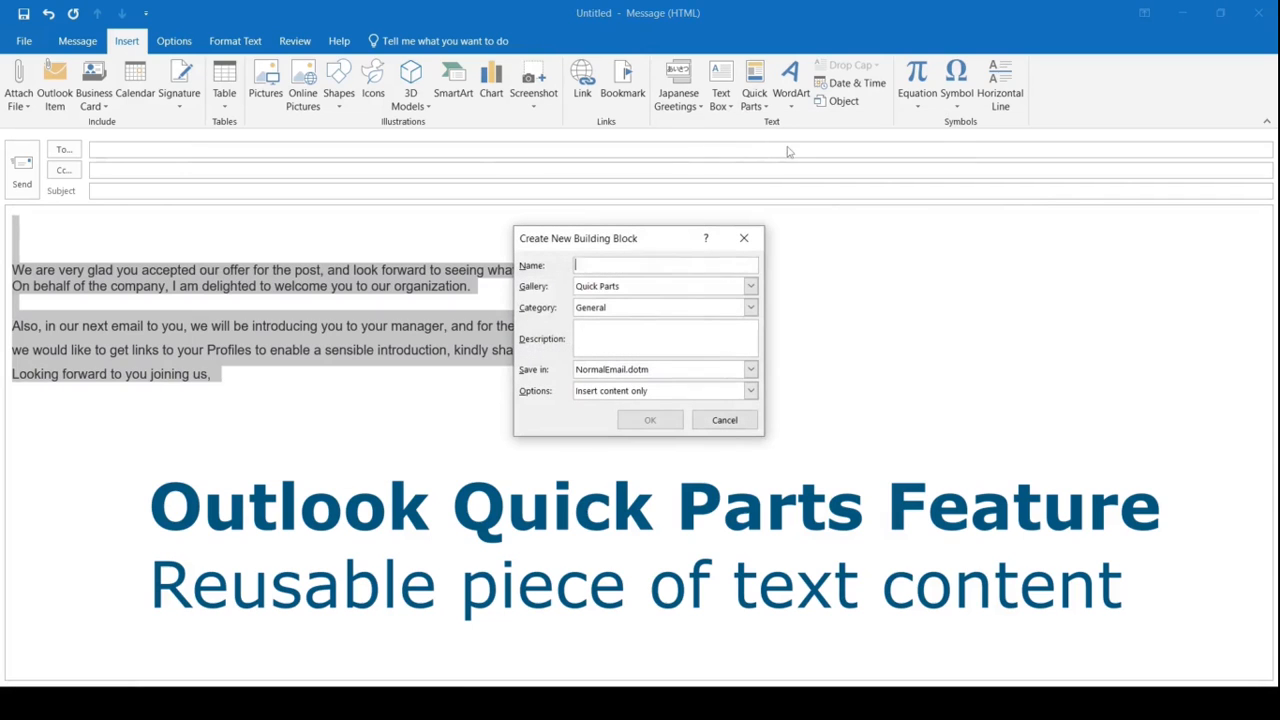
type("Welcome")
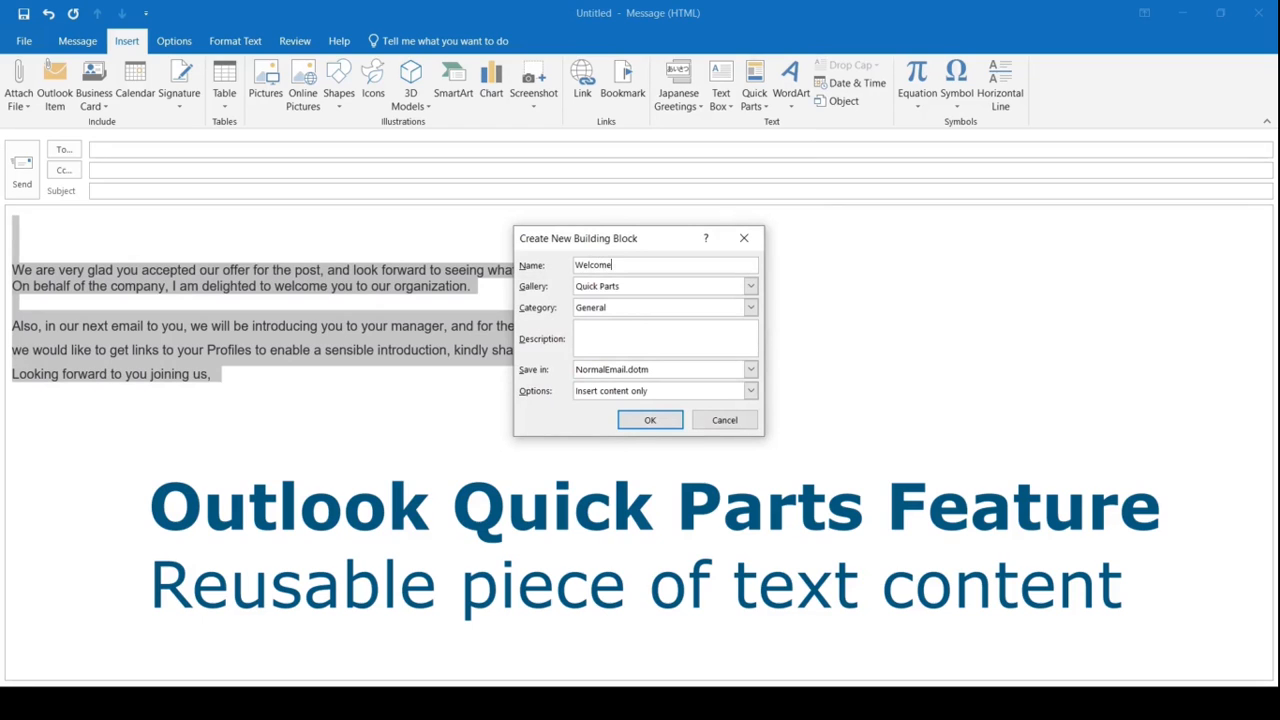
left_click(650, 424)
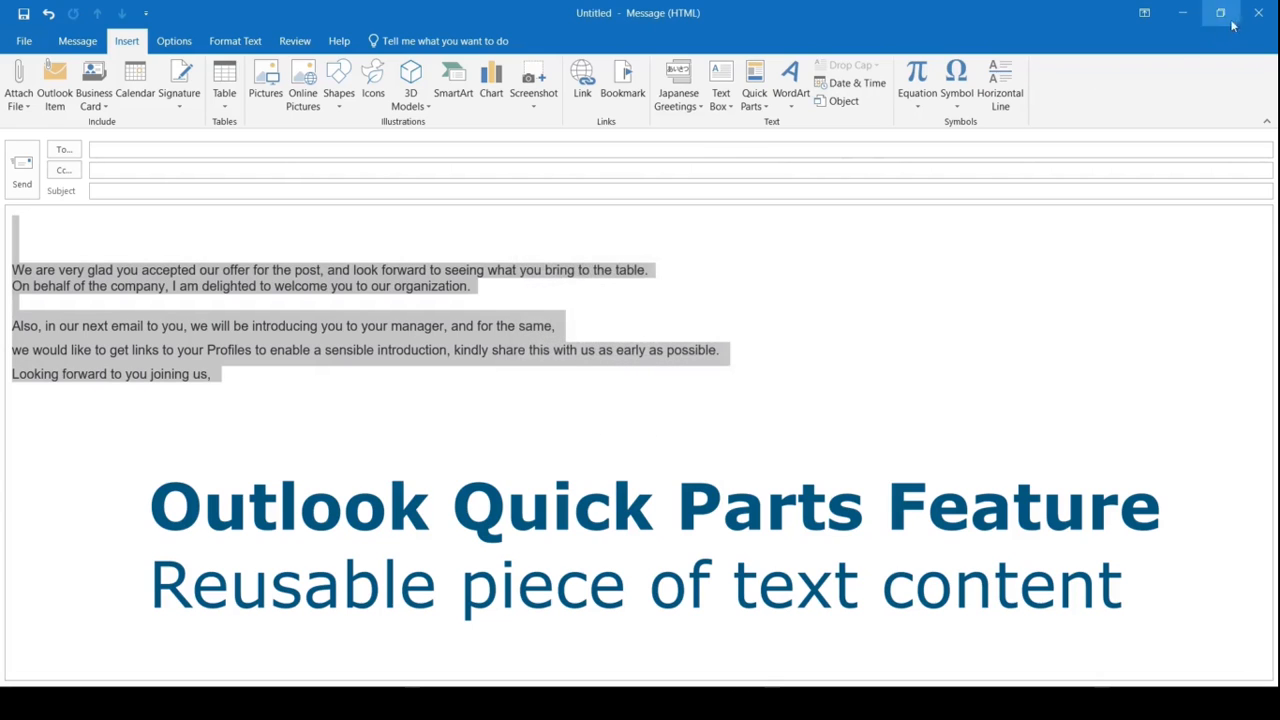
left_click(1262, 12)
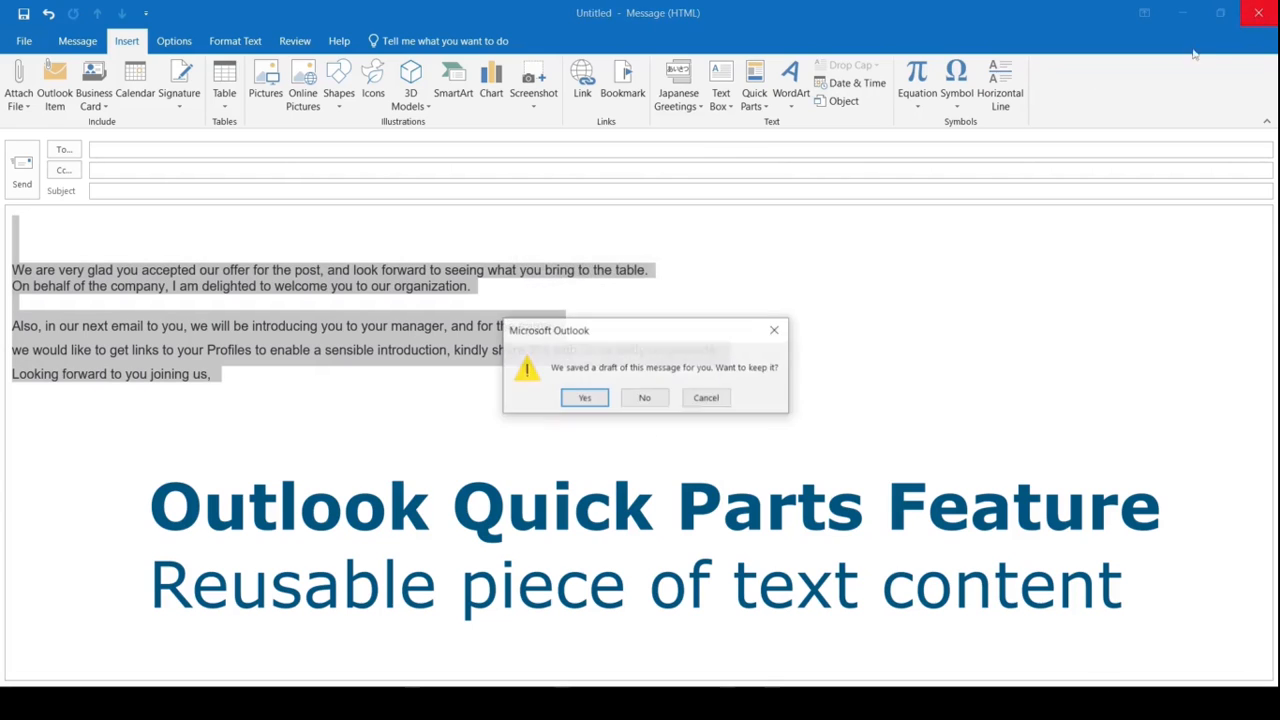
left_click(645, 398)
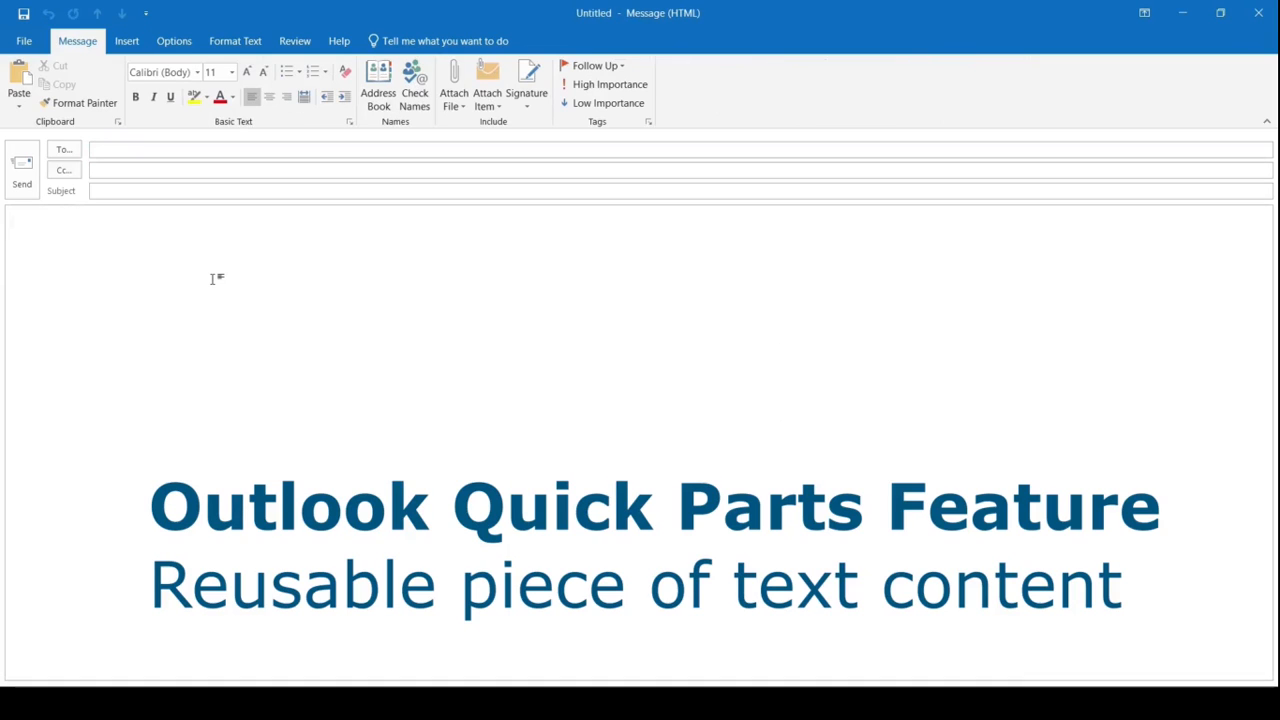
Insert the 'Welcome' Quick Part text into the blank message body
left_click(130, 45)
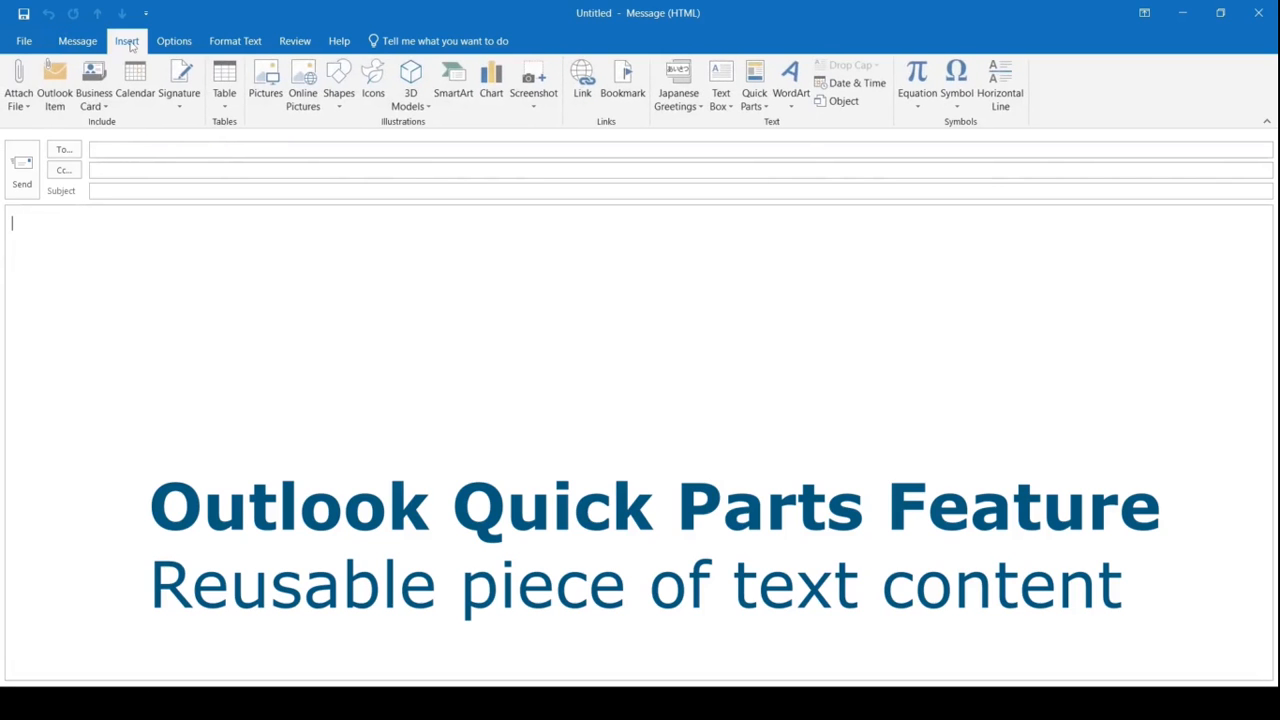
left_click(755, 95)
left_click(832, 215)
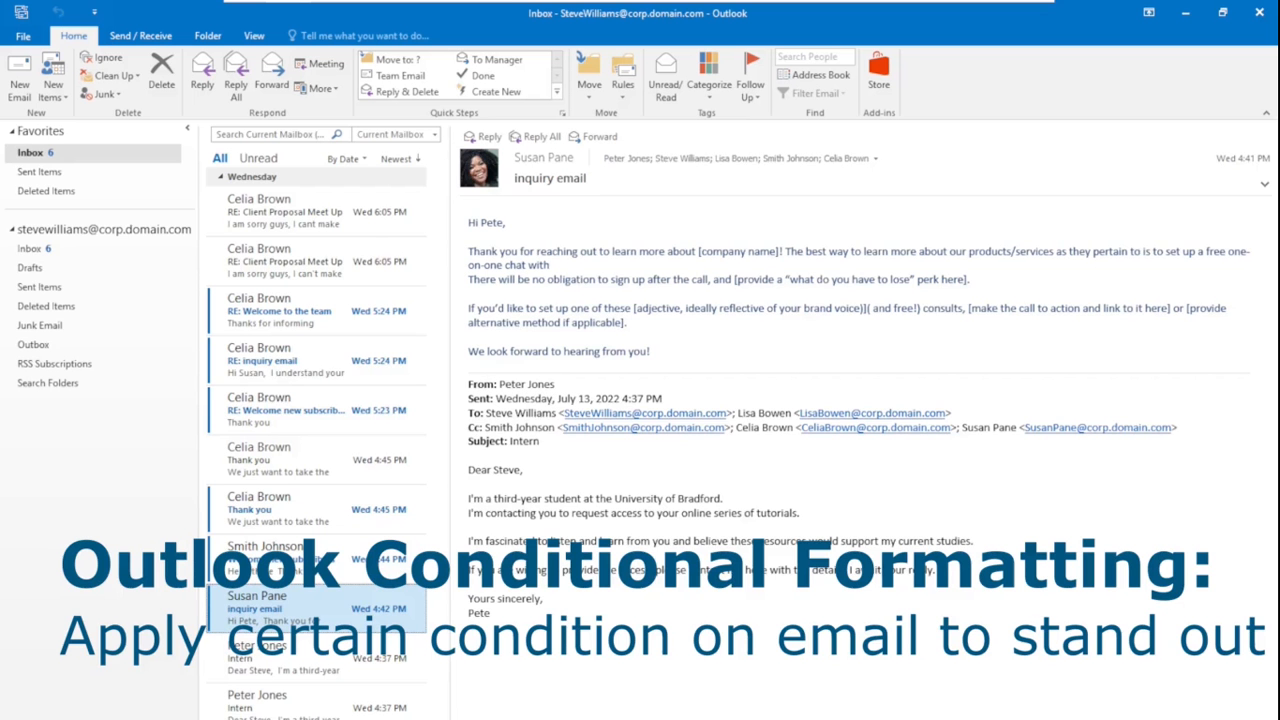
With the Client Proposal Meet Up email selected, open Conditional Formatting from Advanced View Settings
left_click(290, 222)
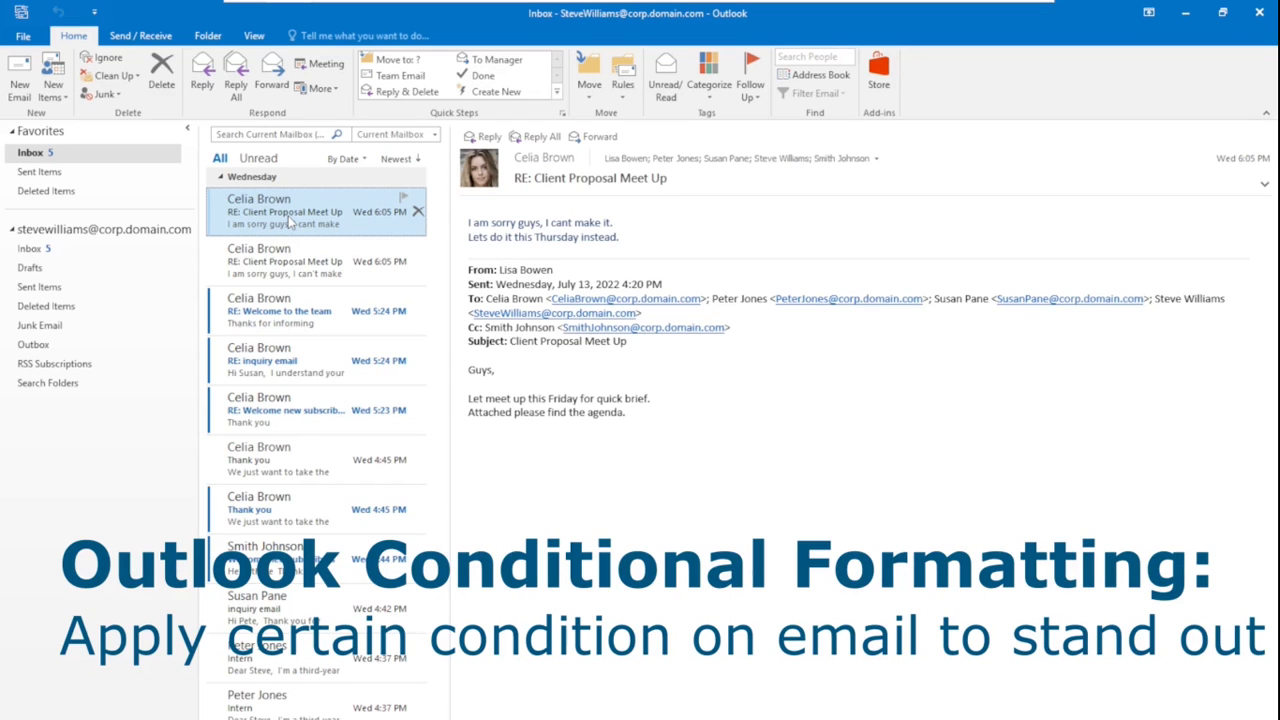
left_click(254, 36)
left_click(58, 88)
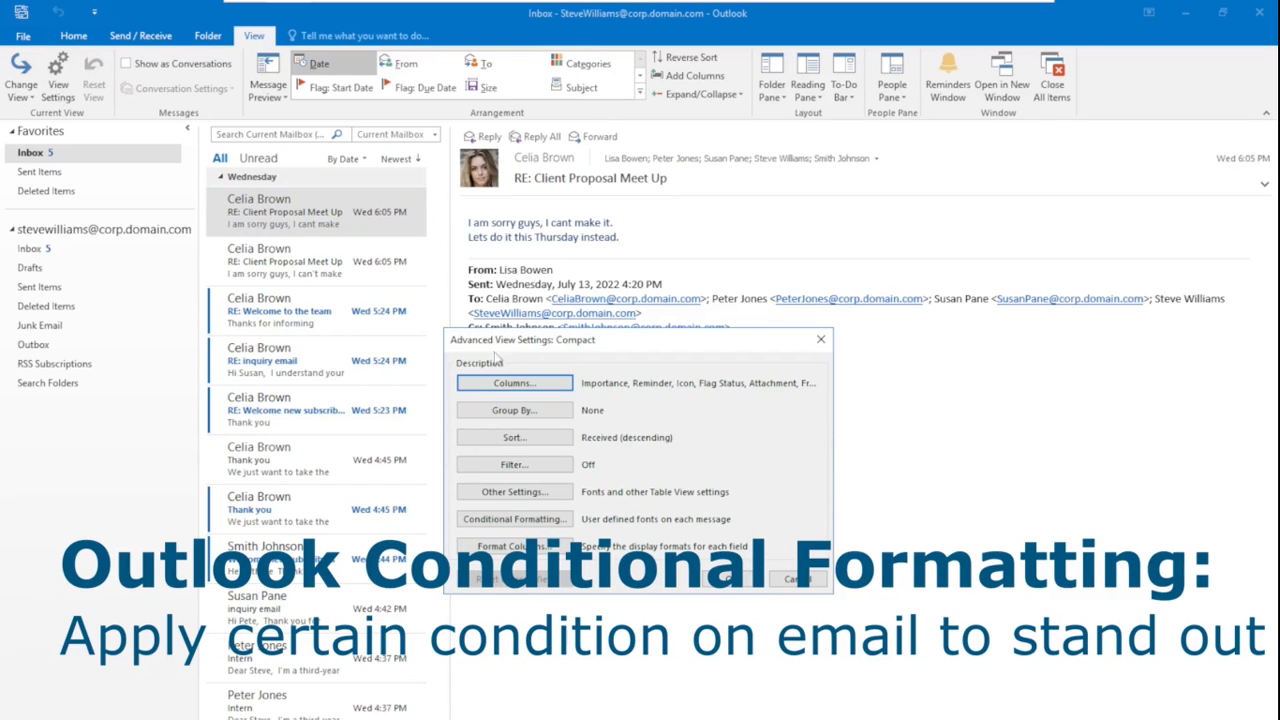
left_click_drag(548, 342, 535, 268)
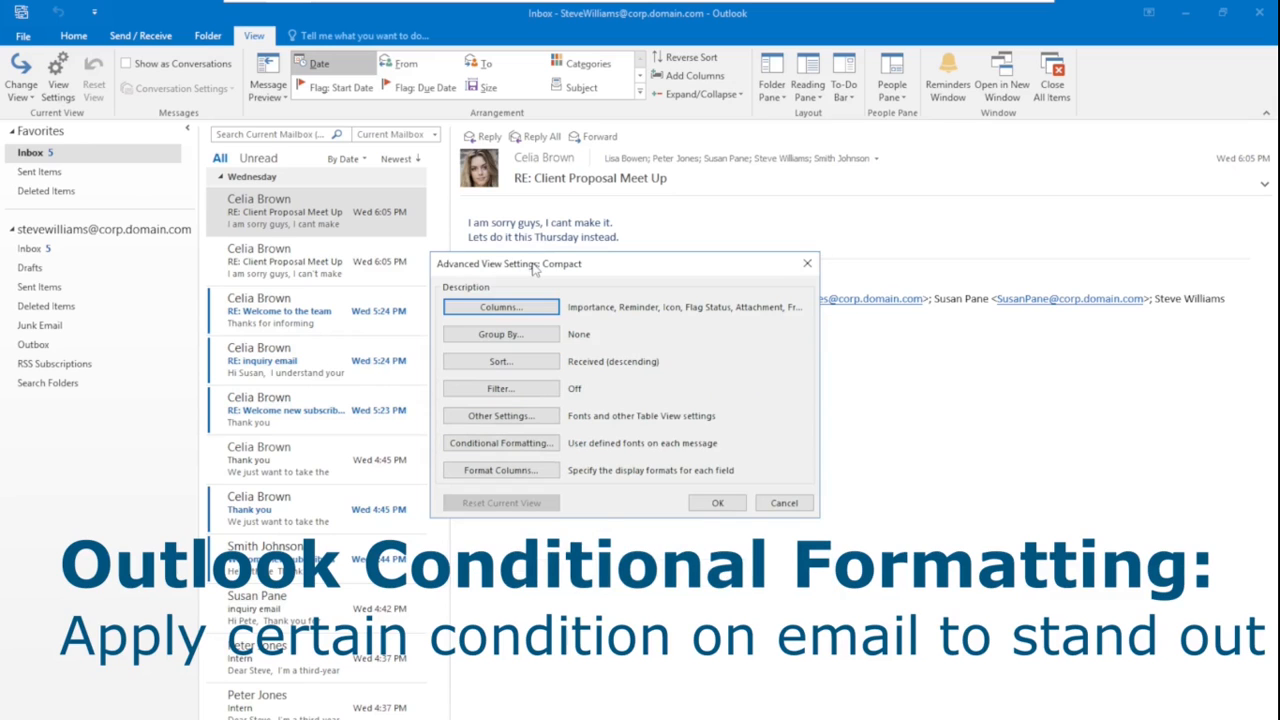
left_click(501, 442)
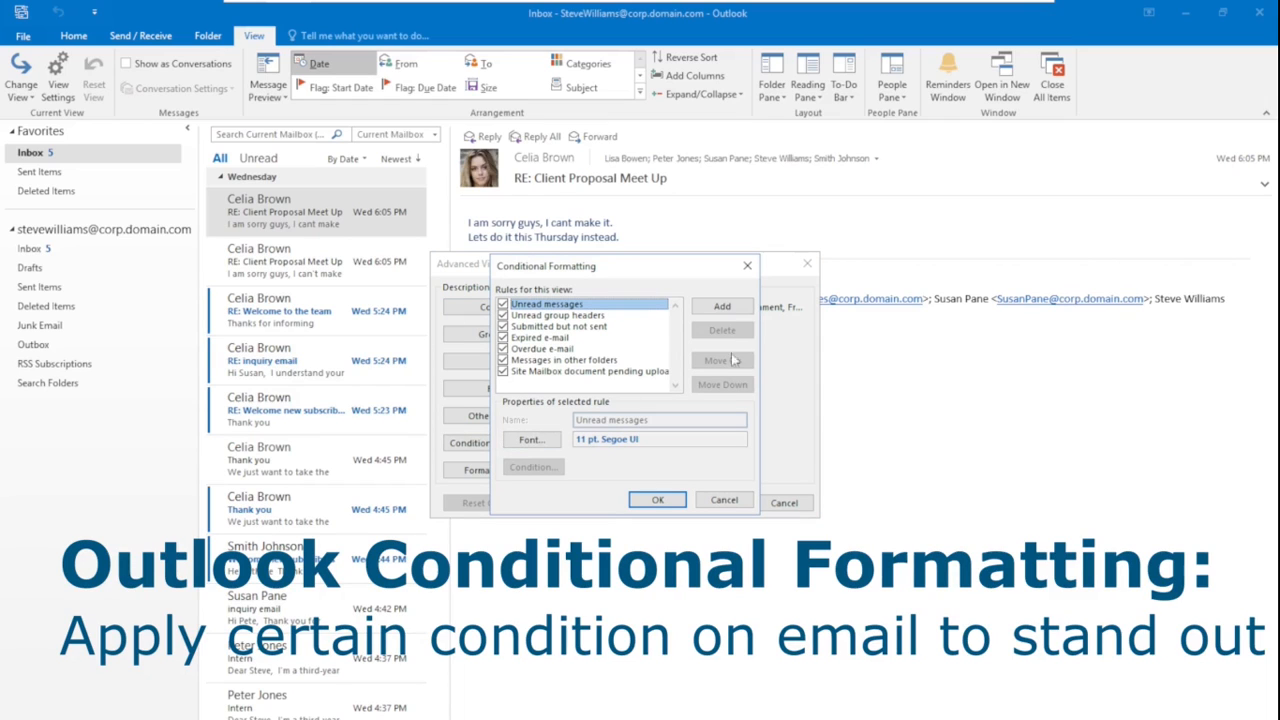
Add a conditional formatting rule named 'Sales Lead' with its font colour set to Red
left_click(724, 308)
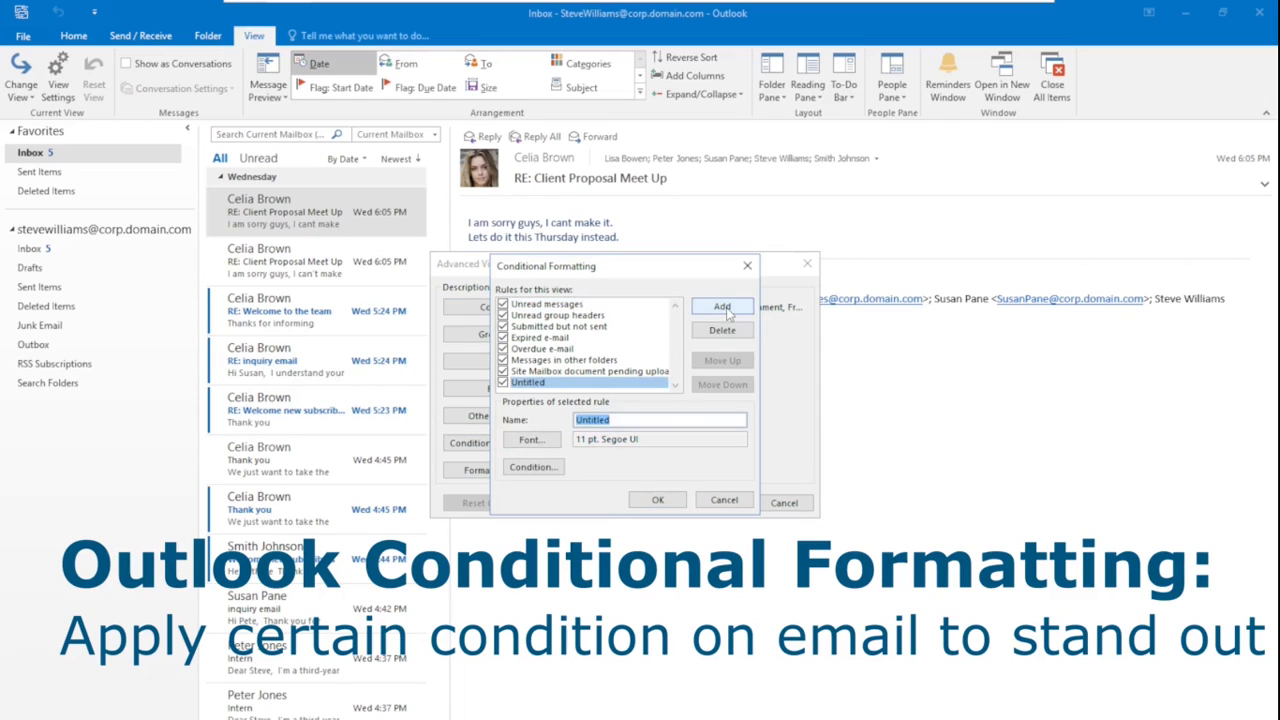
type("Sales Lead")
left_click(530, 444)
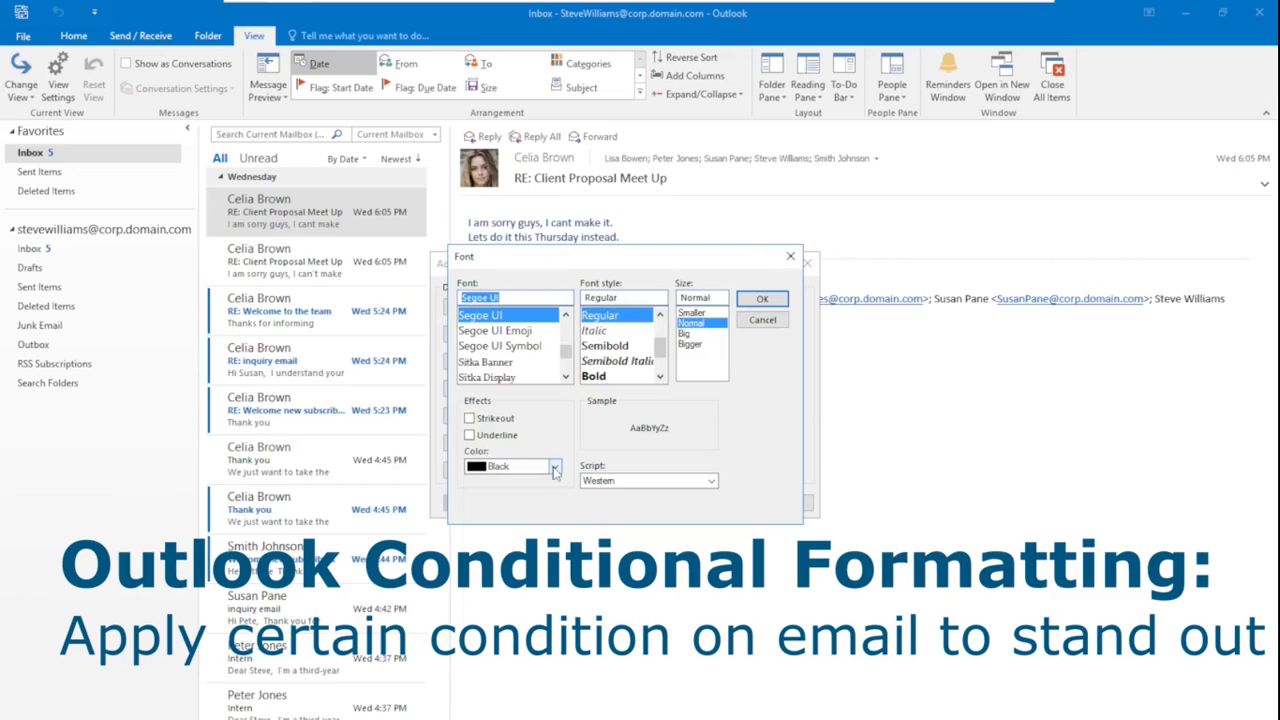
left_click(555, 467)
left_click(489, 589)
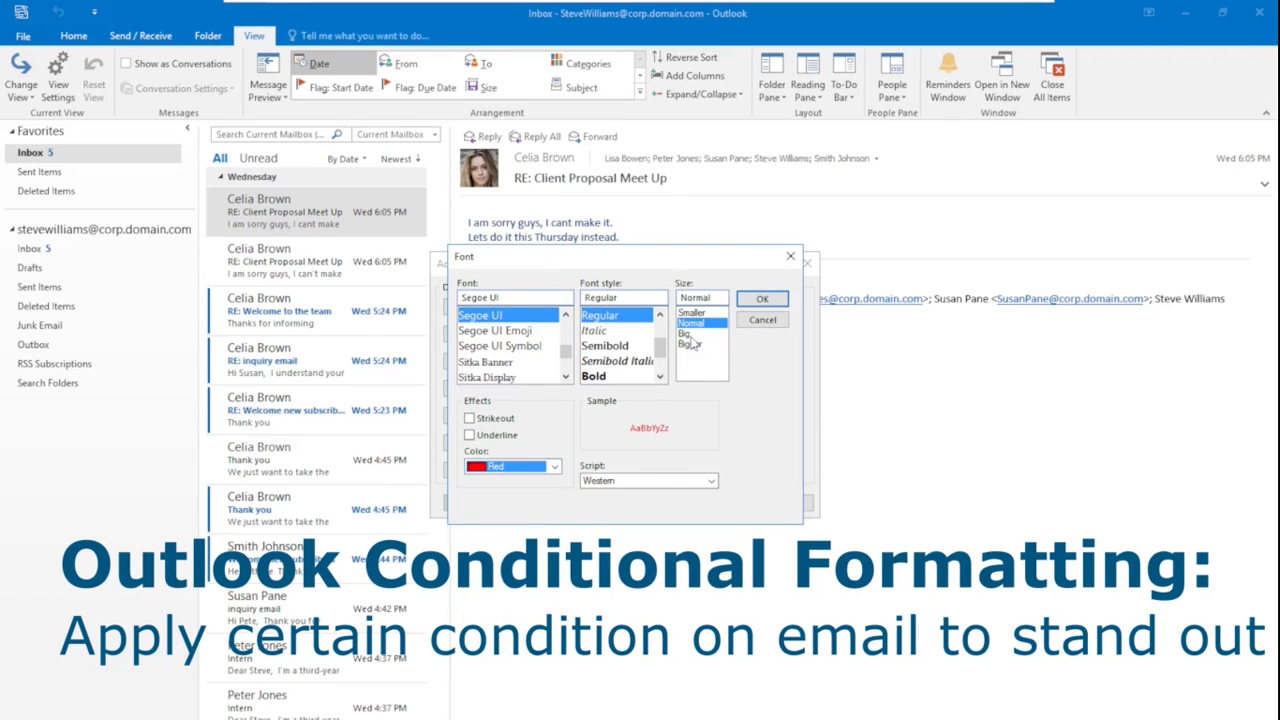
left_click(612, 376)
left_click(757, 302)
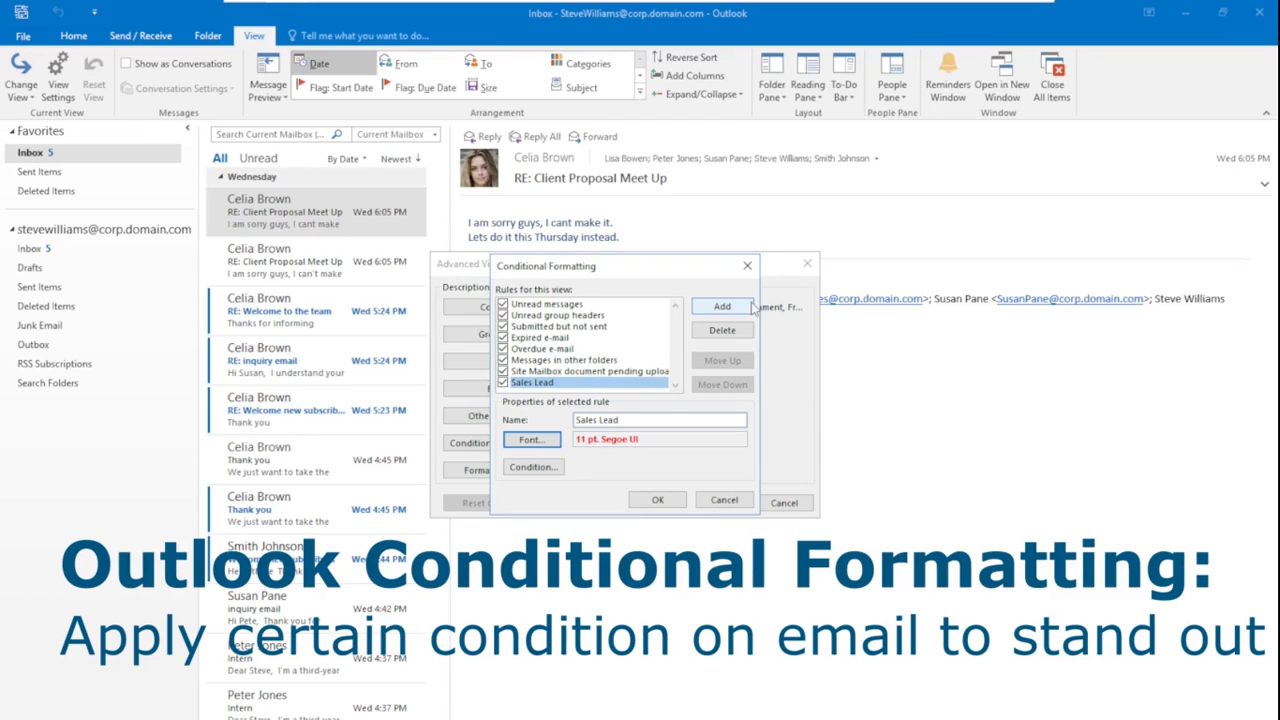
Set the Sales Lead condition to search words 'New Sales Lead' from the chosen sender, then apply the view settings
left_click(541, 473)
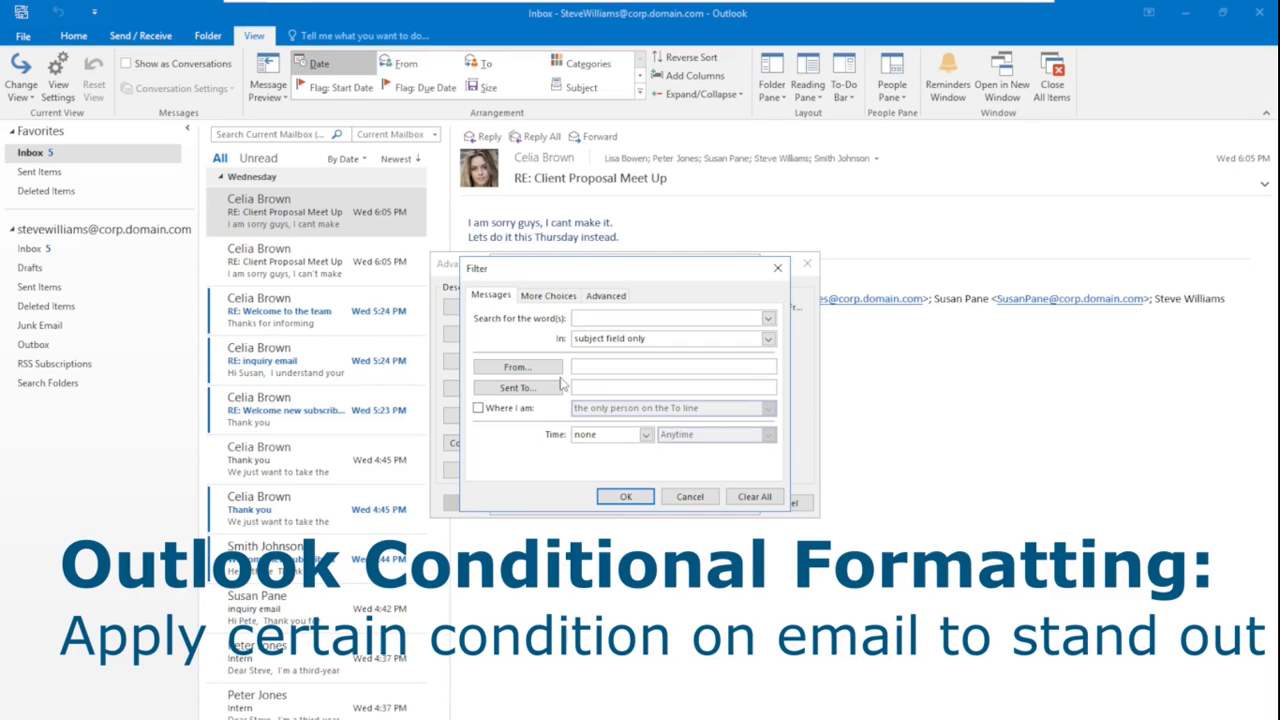
type("New Sales Lead")
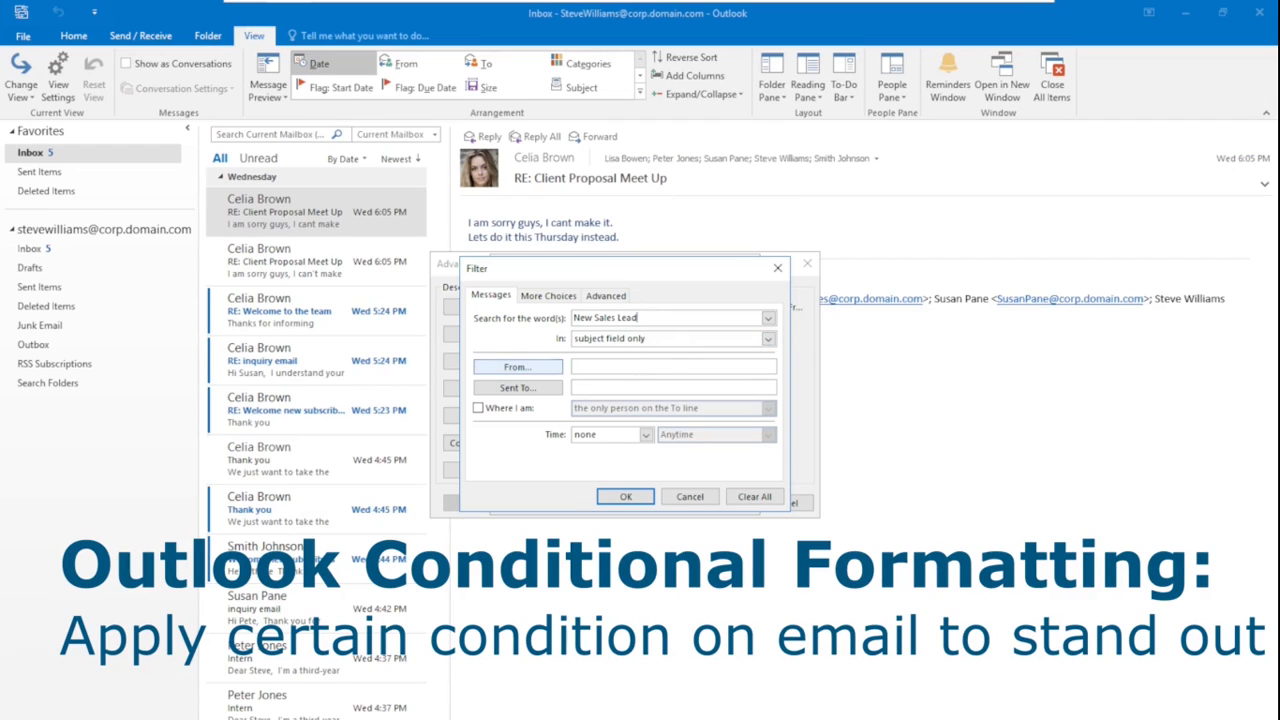
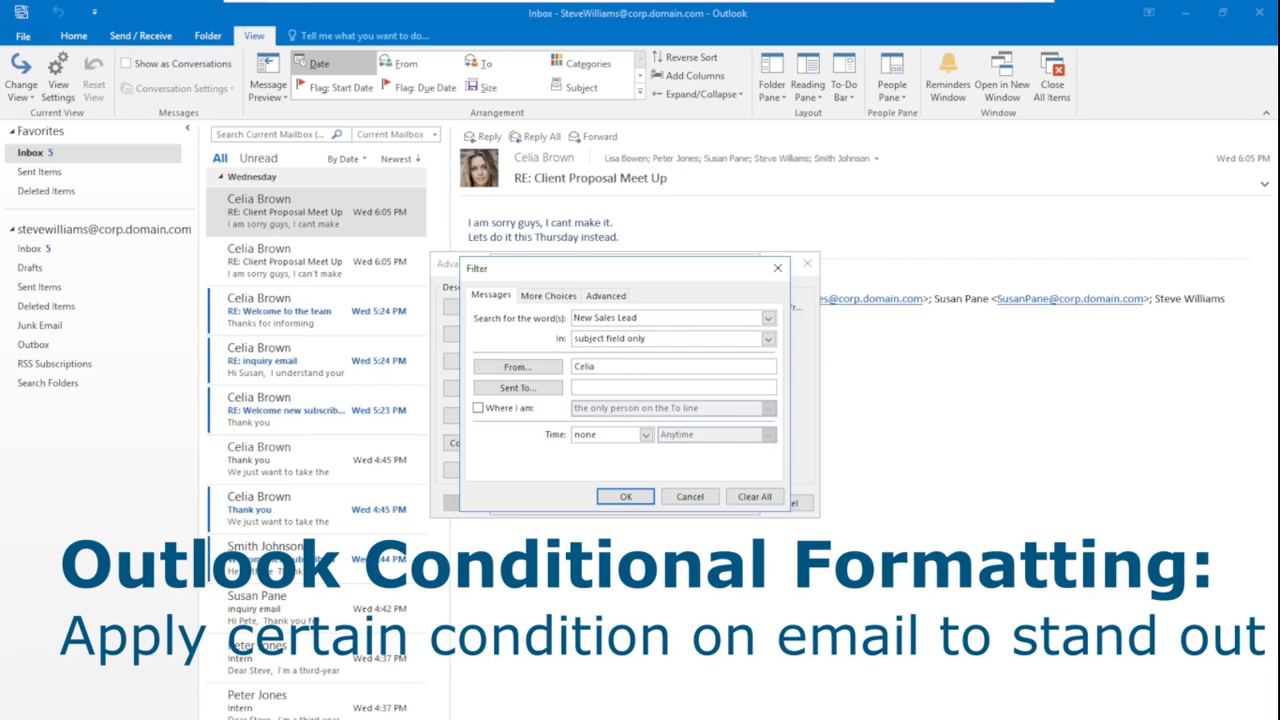
left_click(626, 498)
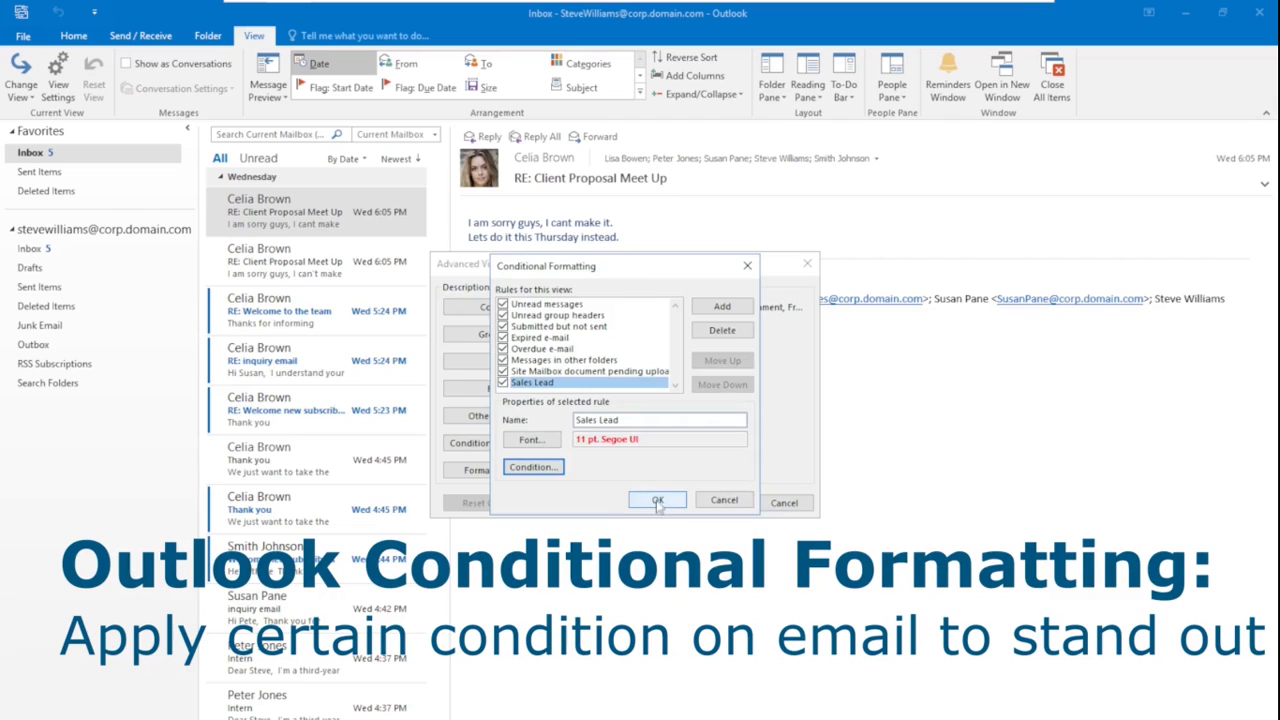
left_click(657, 500)
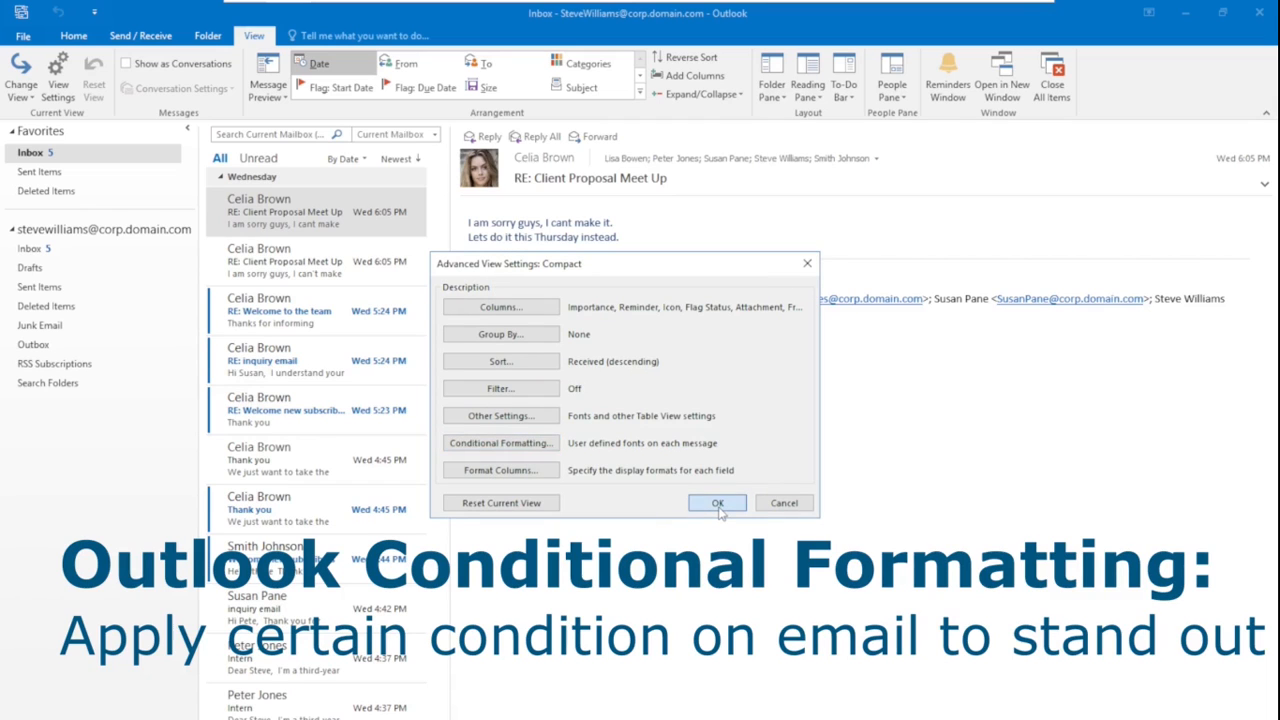
left_click(717, 502)
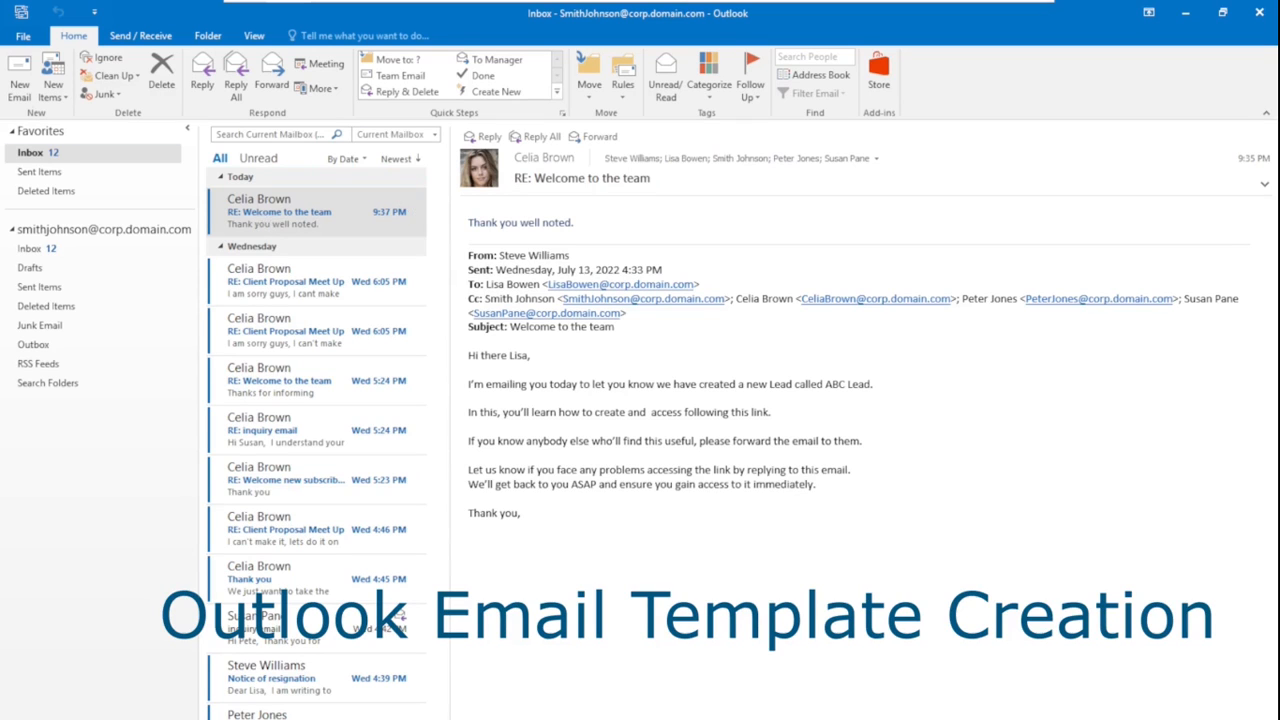
Create a new email with subject 'Email Inquiry' and paste the customer-service reply letter as its body
left_click(19, 88)
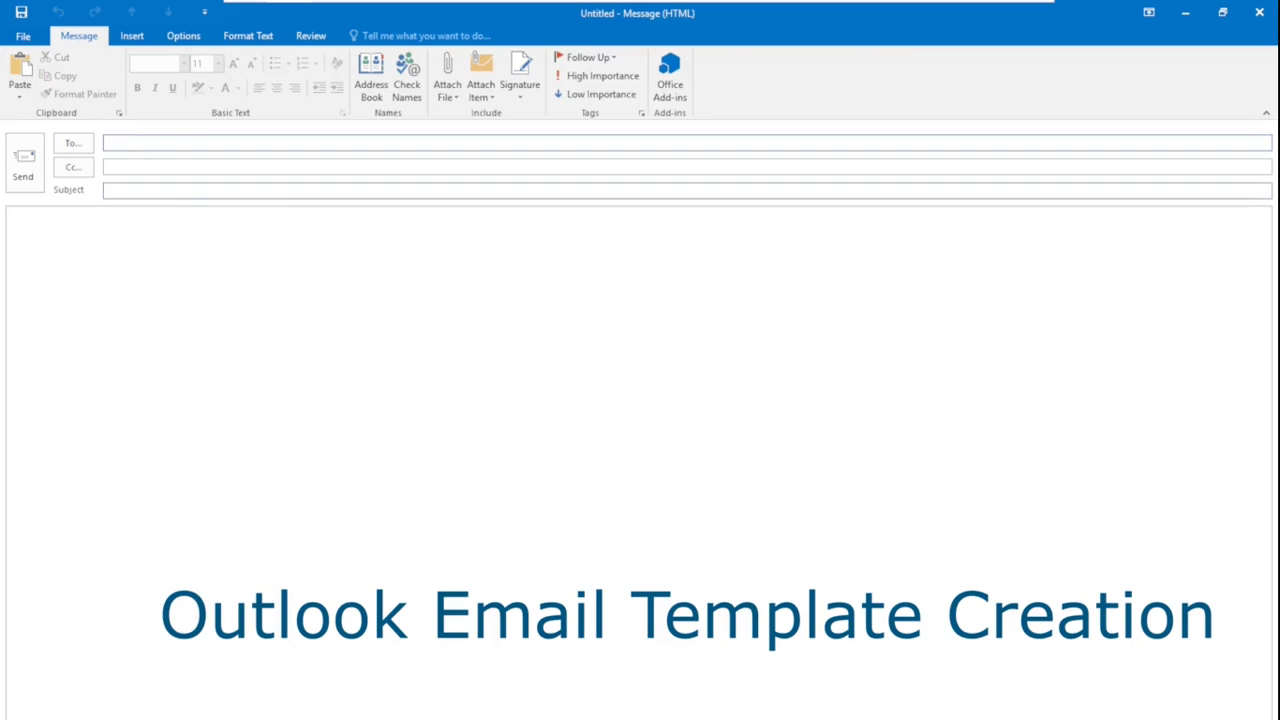
left_click(130, 190)
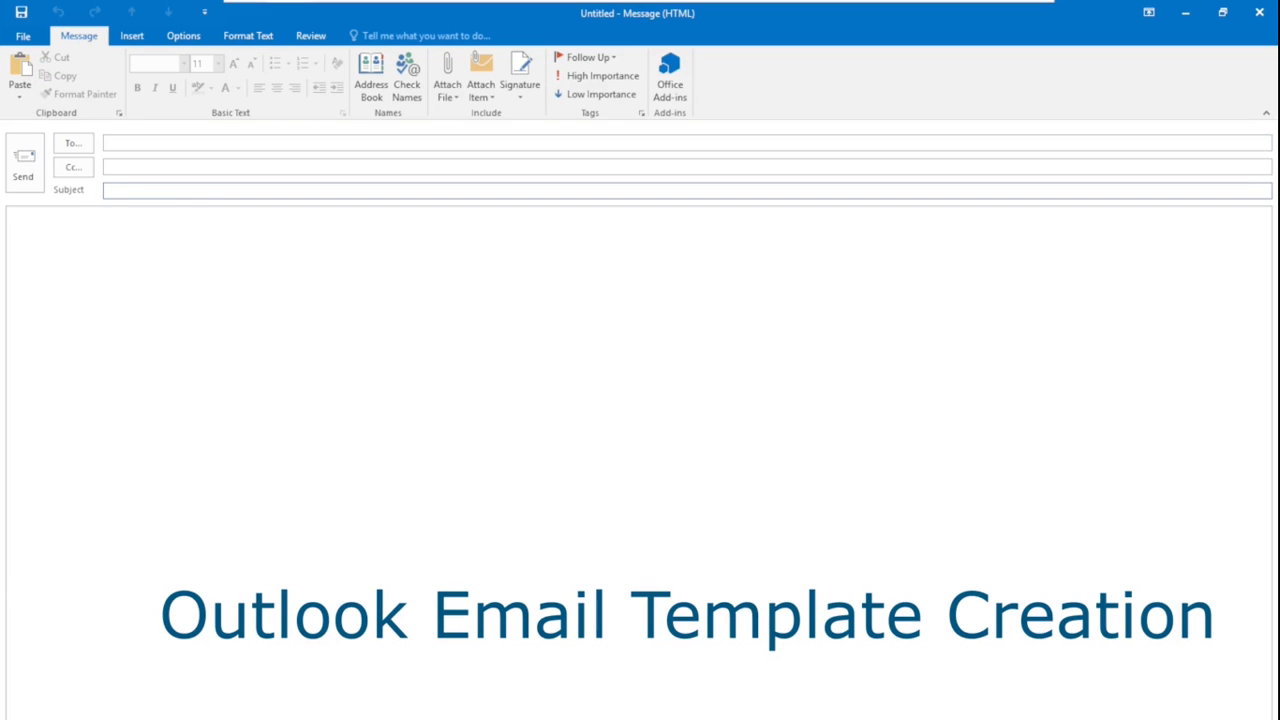
type("Email Inquiry")
key("Tab")
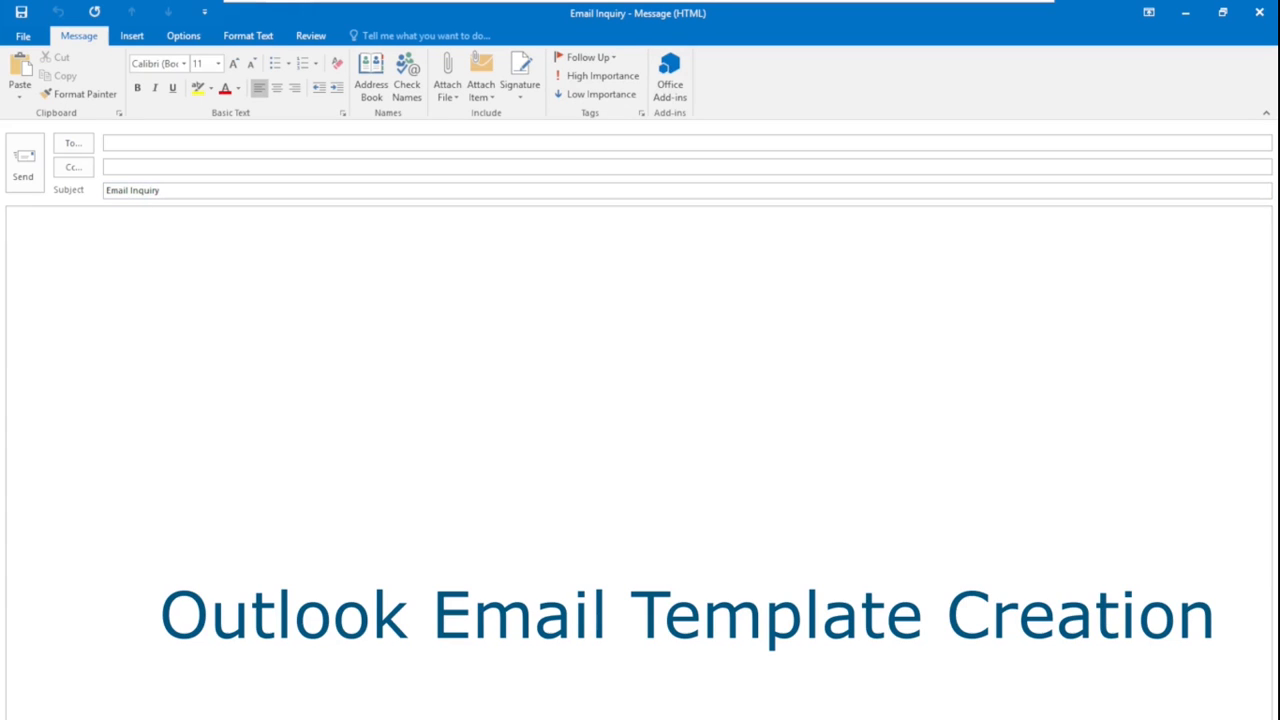
type("Dear Sir/Madam,  We refer to your email inquiry. Attached please find the information about our products and services offering. Should you have any doubt, please feel free to contact our service hotline at 1800-hotline.   Yours sincerely Customer Service")
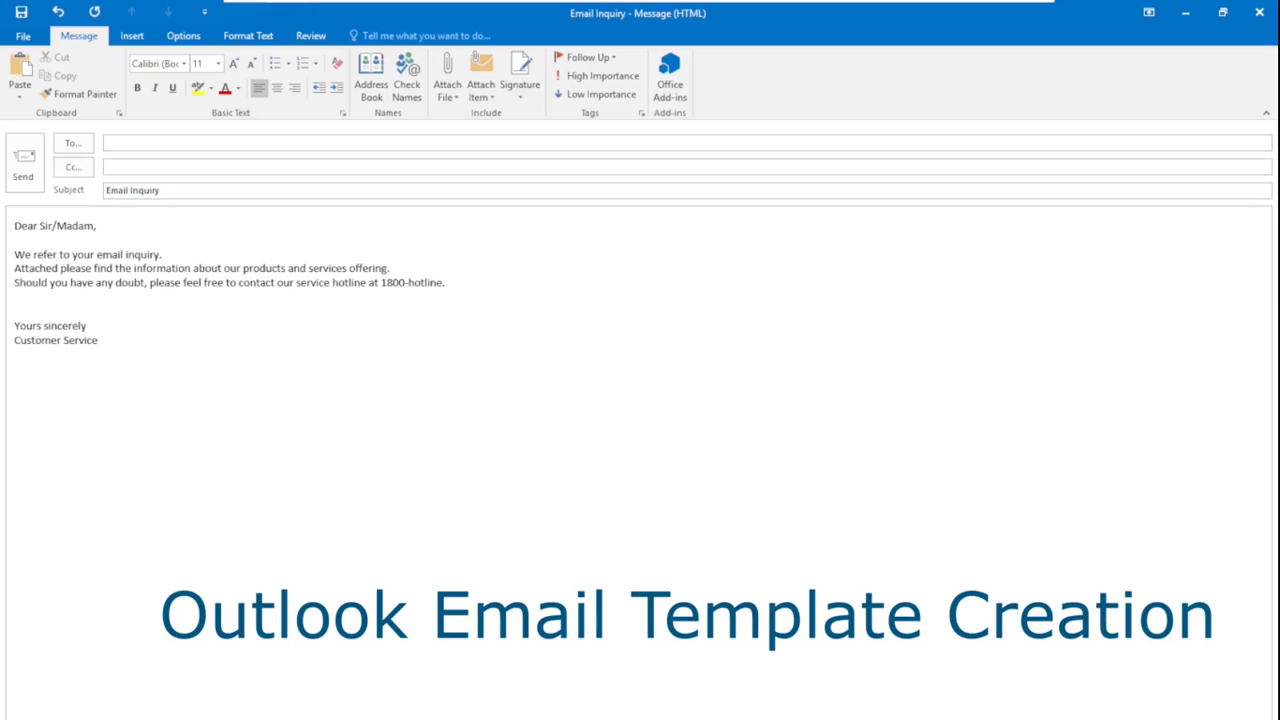
left_click(96, 226)
Save the message as an Outlook Template named 'Email Inquiry' in C:\TEMP
left_click(28, 37)
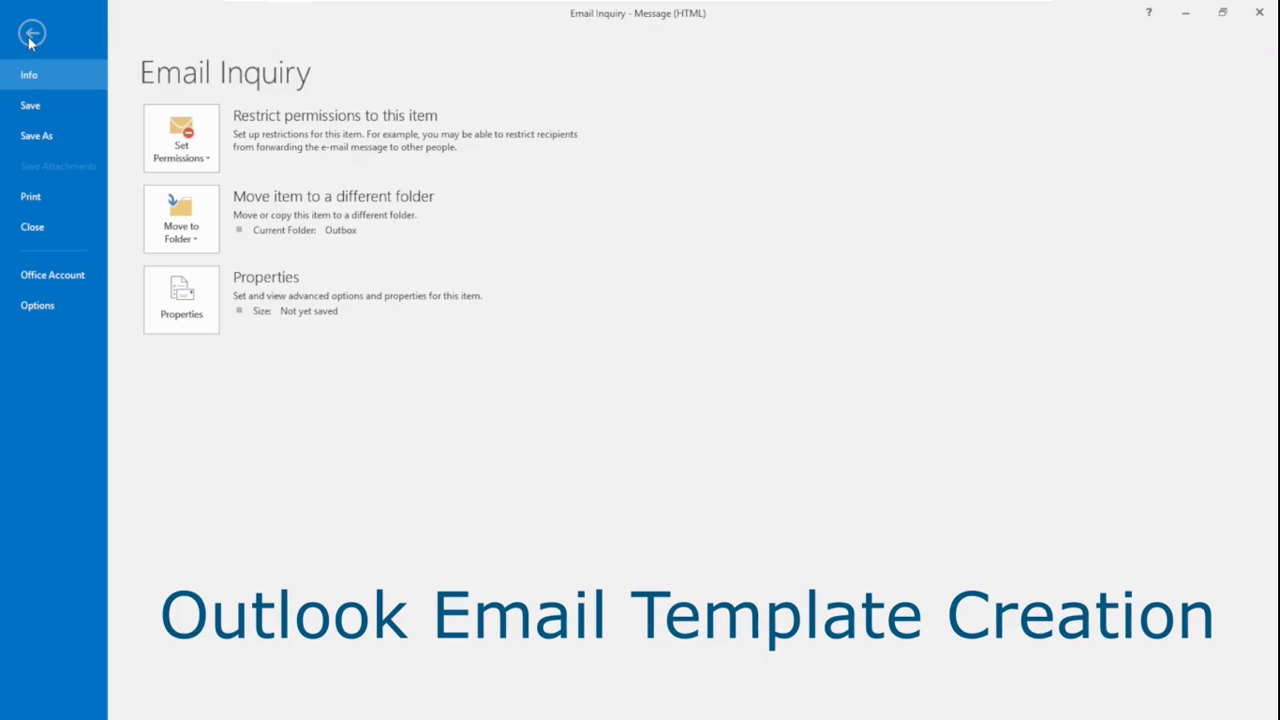
left_click(36, 137)
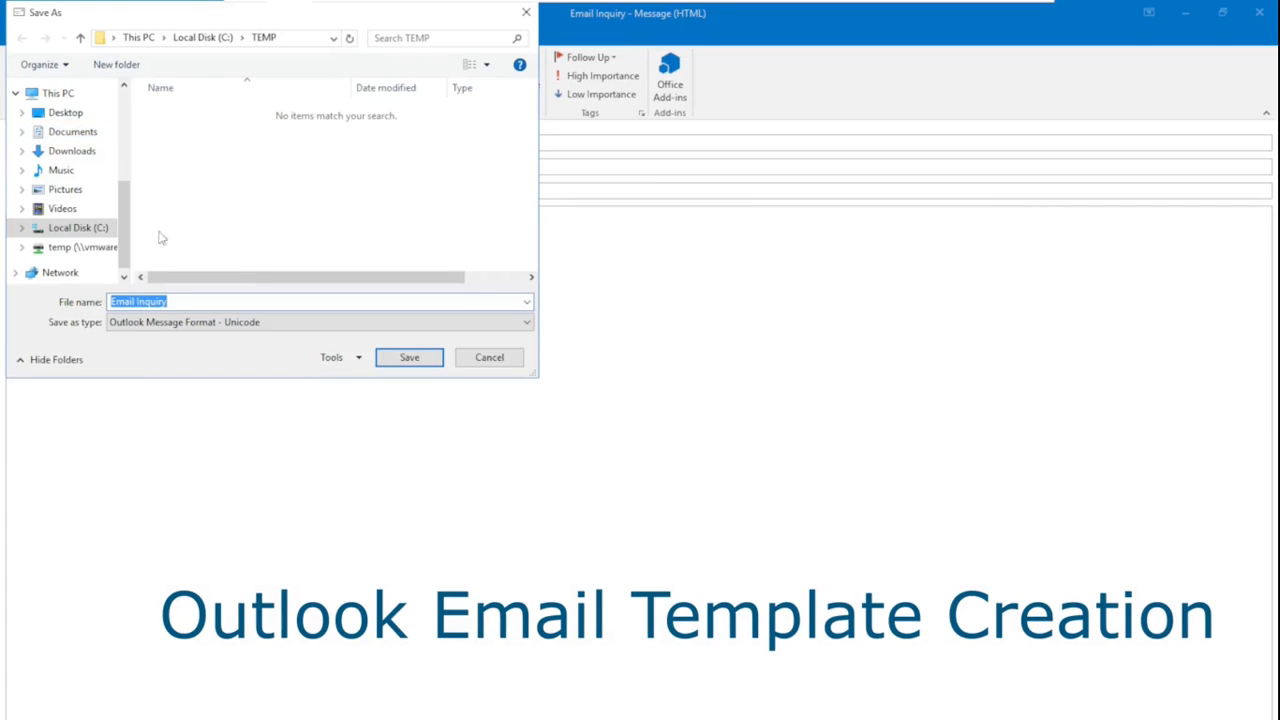
left_click(512, 330)
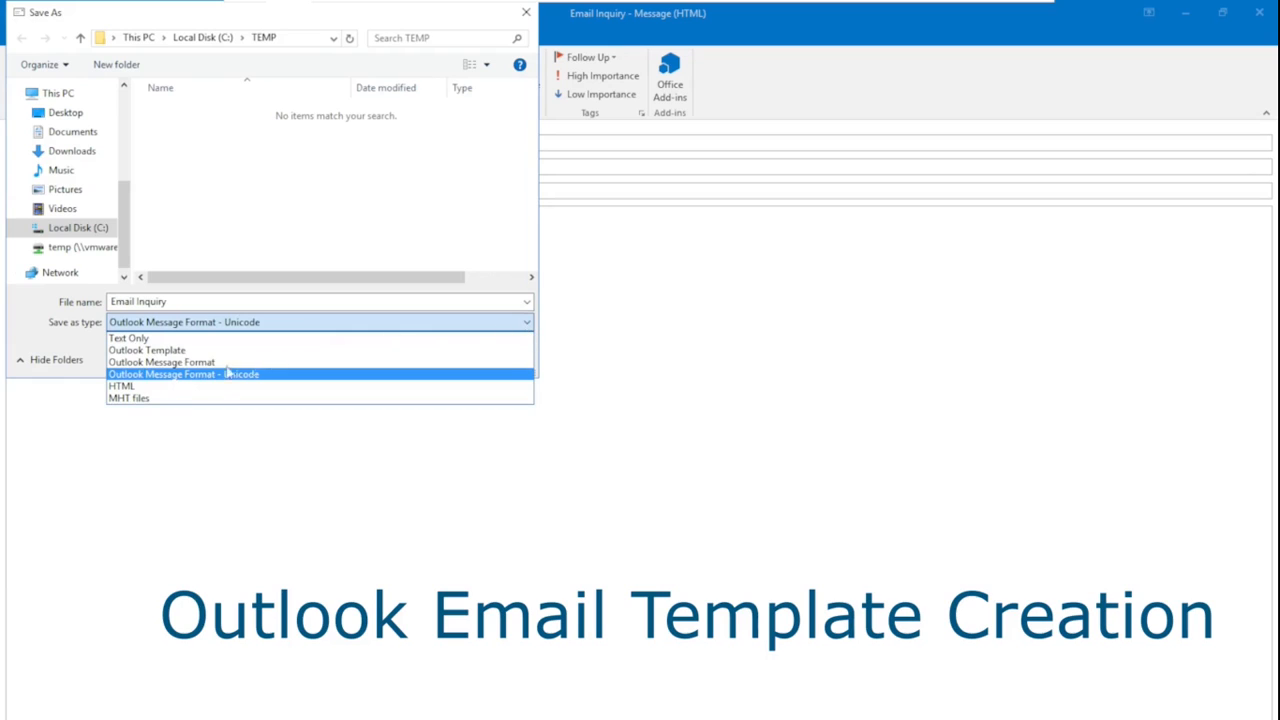
left_click(160, 350)
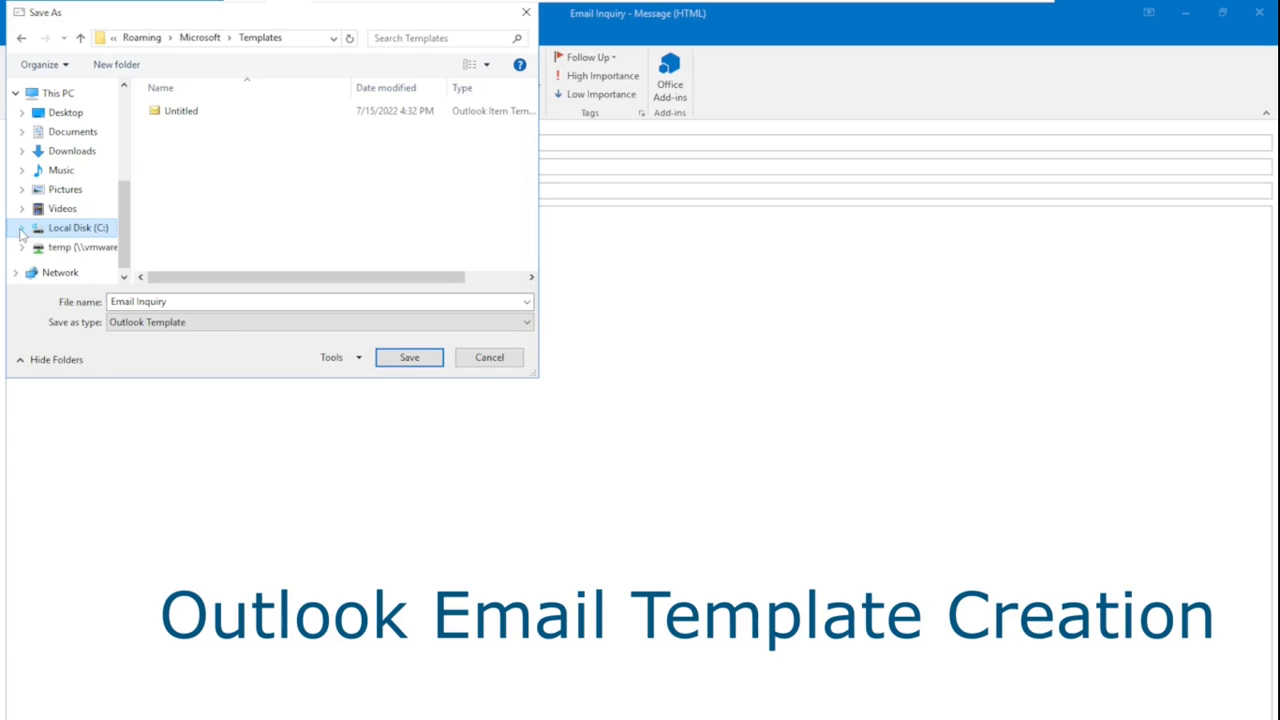
left_click(21, 230)
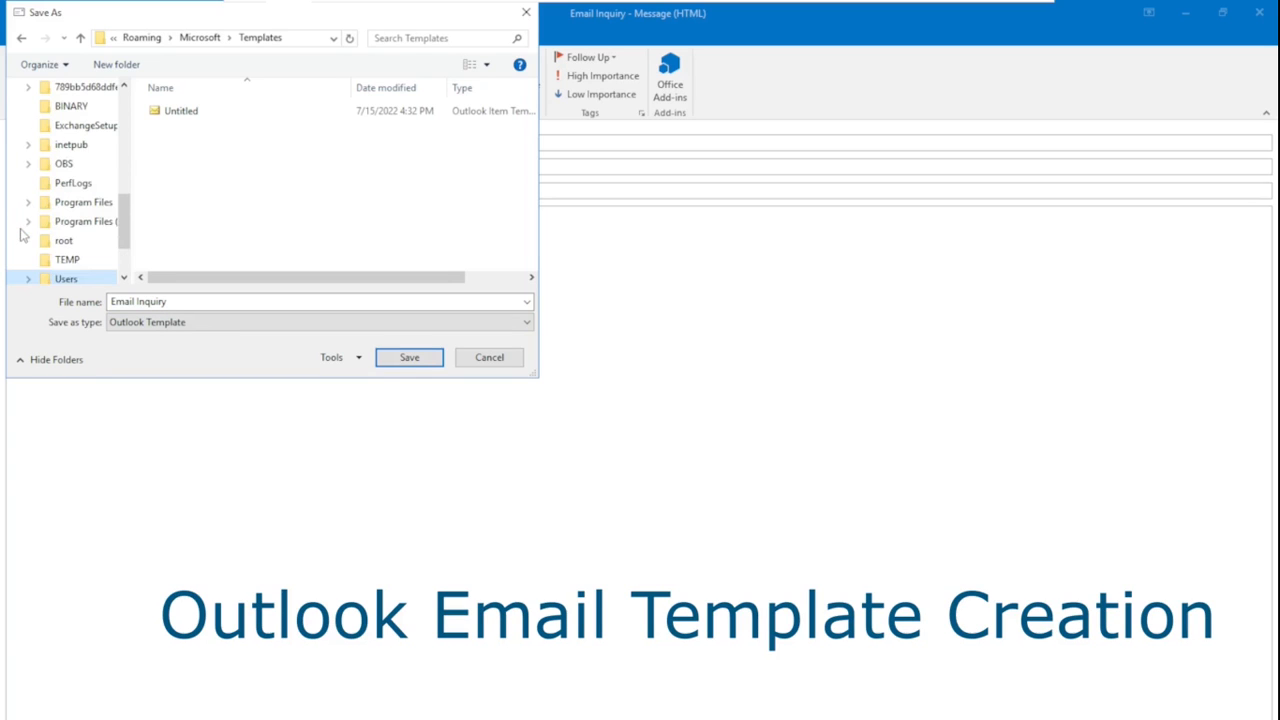
left_click(68, 260)
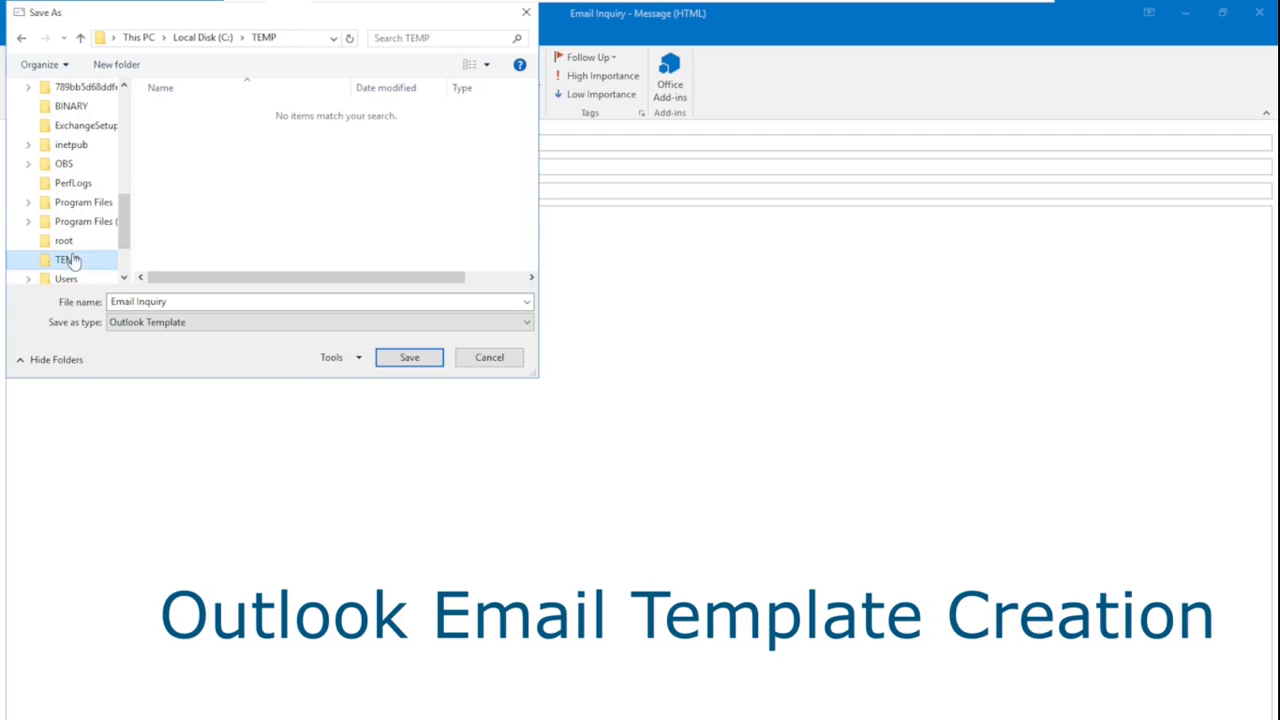
left_click(410, 364)
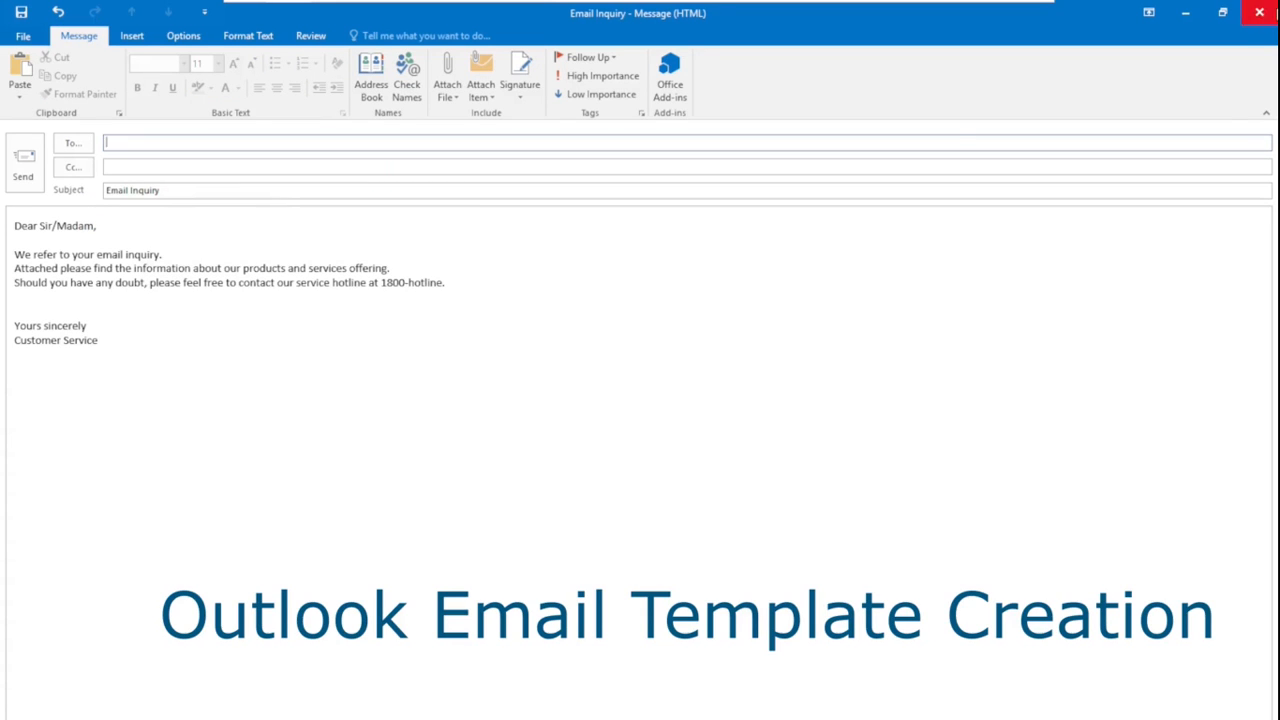
Close the draft without saving and select the Email Inquiry template in File Explorer's C:\TEMP folder
left_click(1259, 12)
left_click(648, 517)
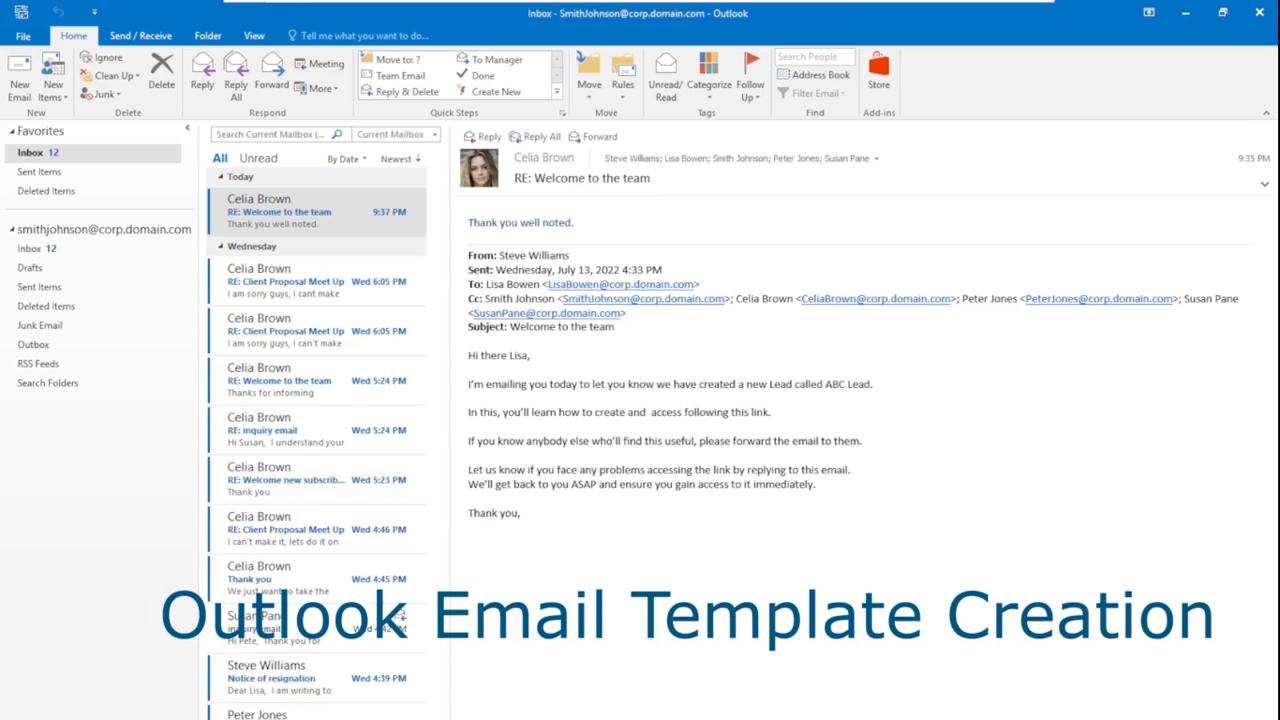
left_click(320, 718)
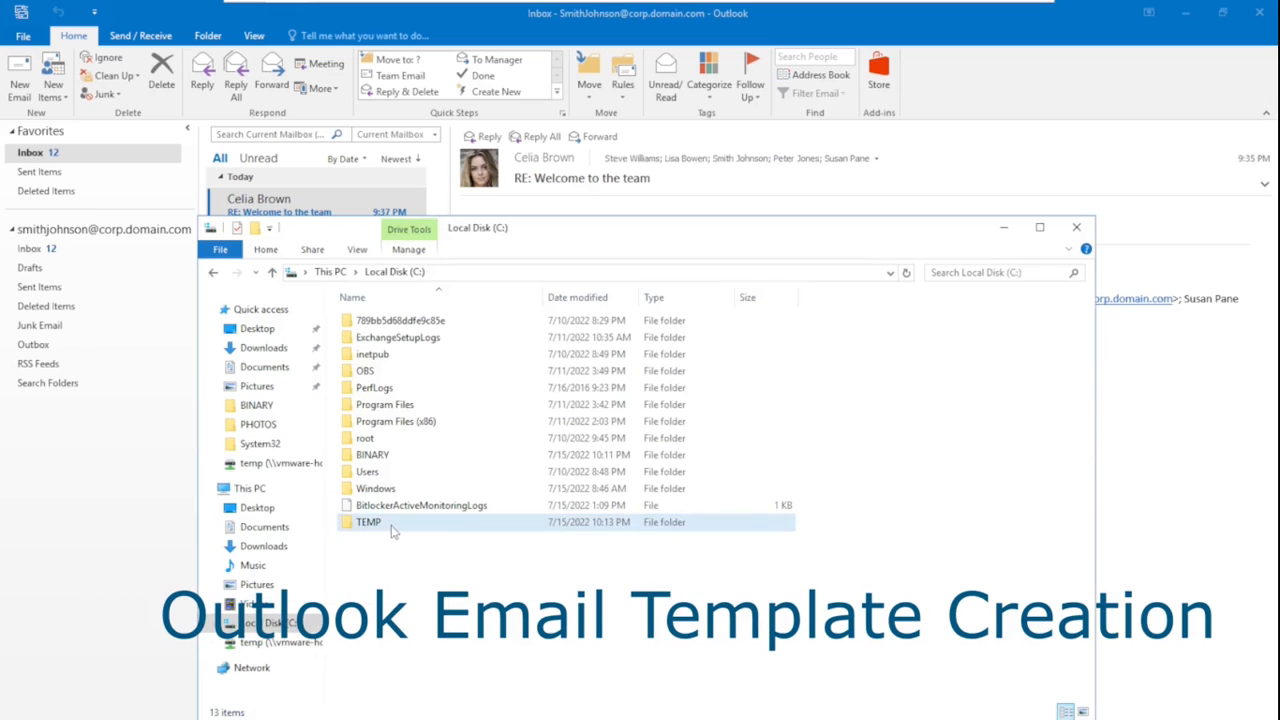
double_click(392, 526)
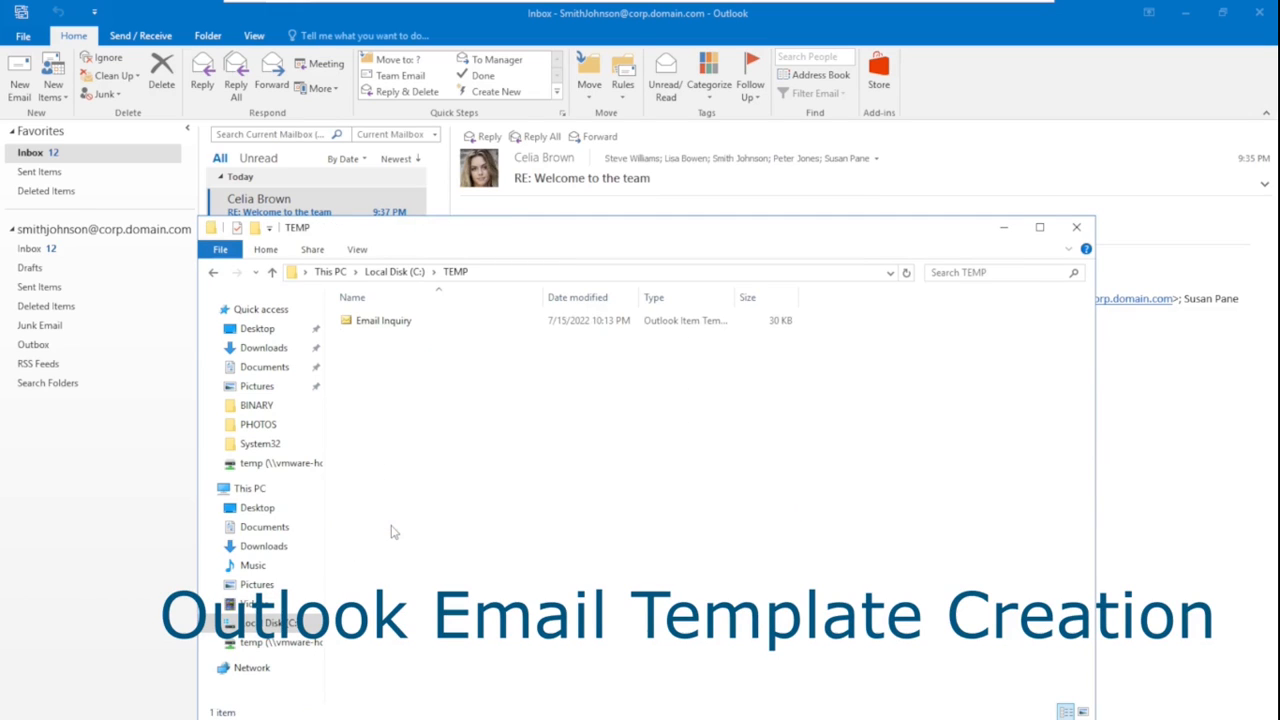
left_click(418, 327)
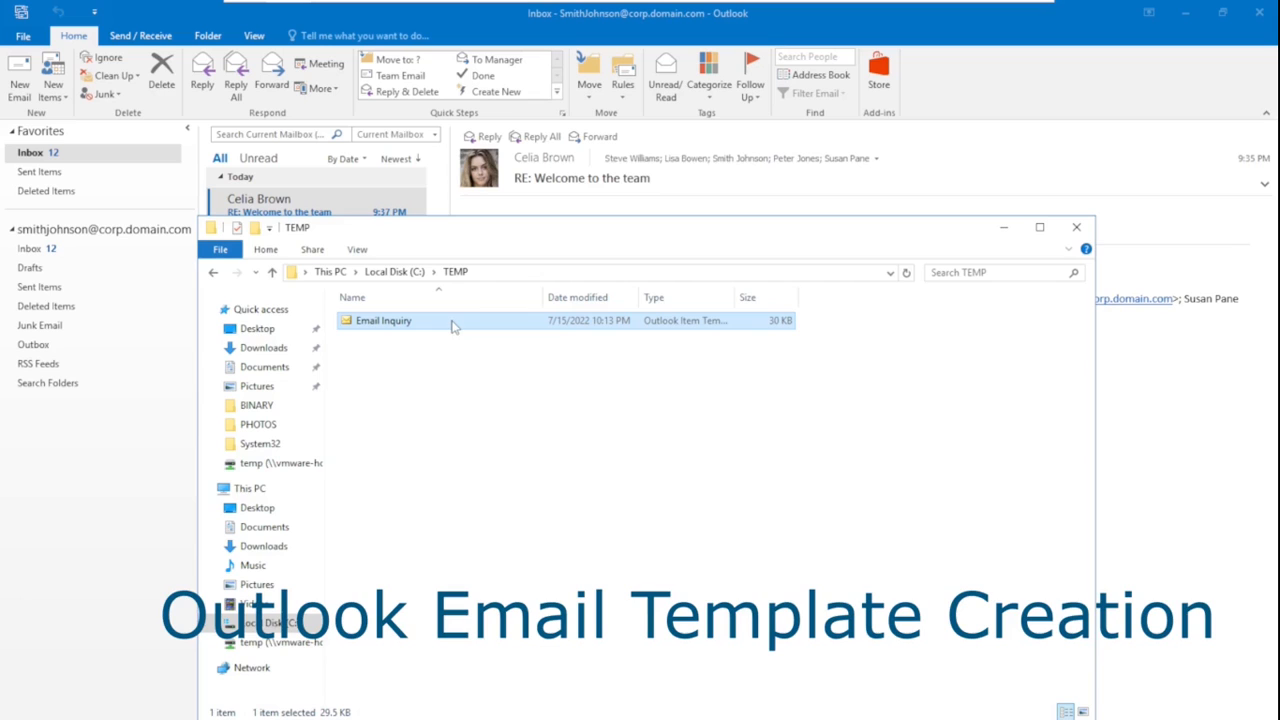
Open the Email Inquiry template, address it to a suggested contact, and send it despite the attachment warning
double_click(452, 326)
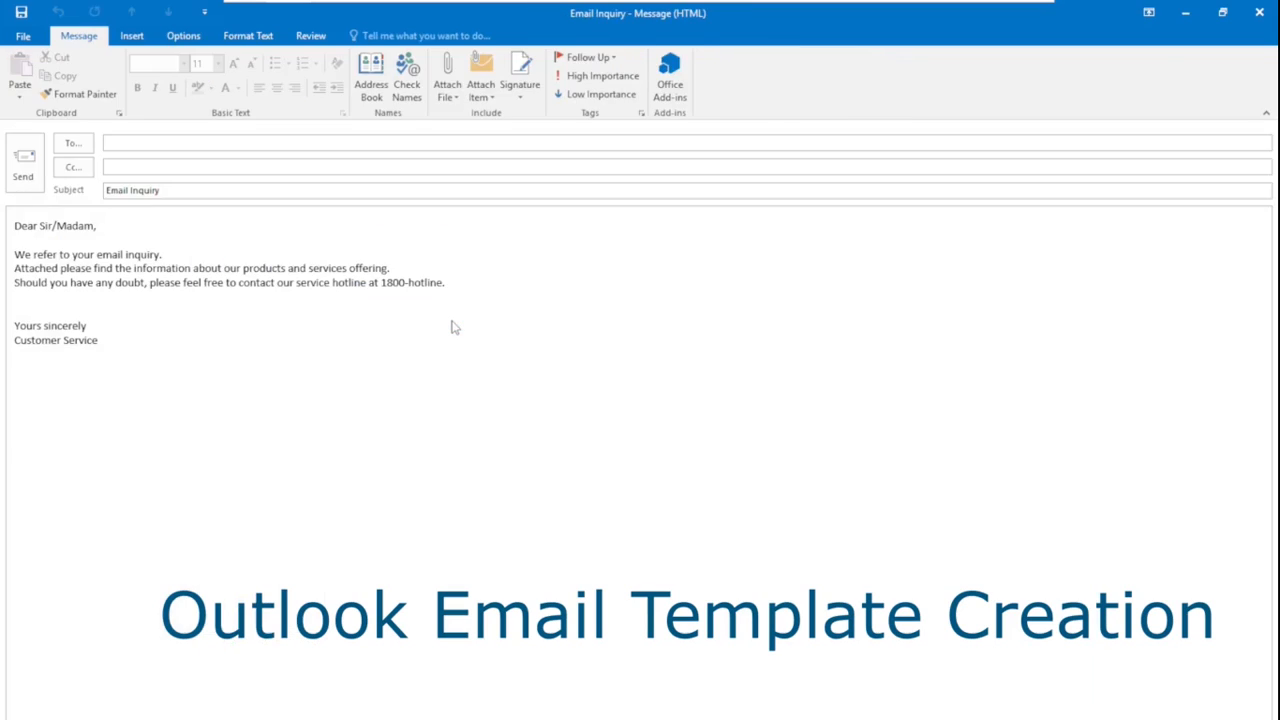
left_click(196, 146)
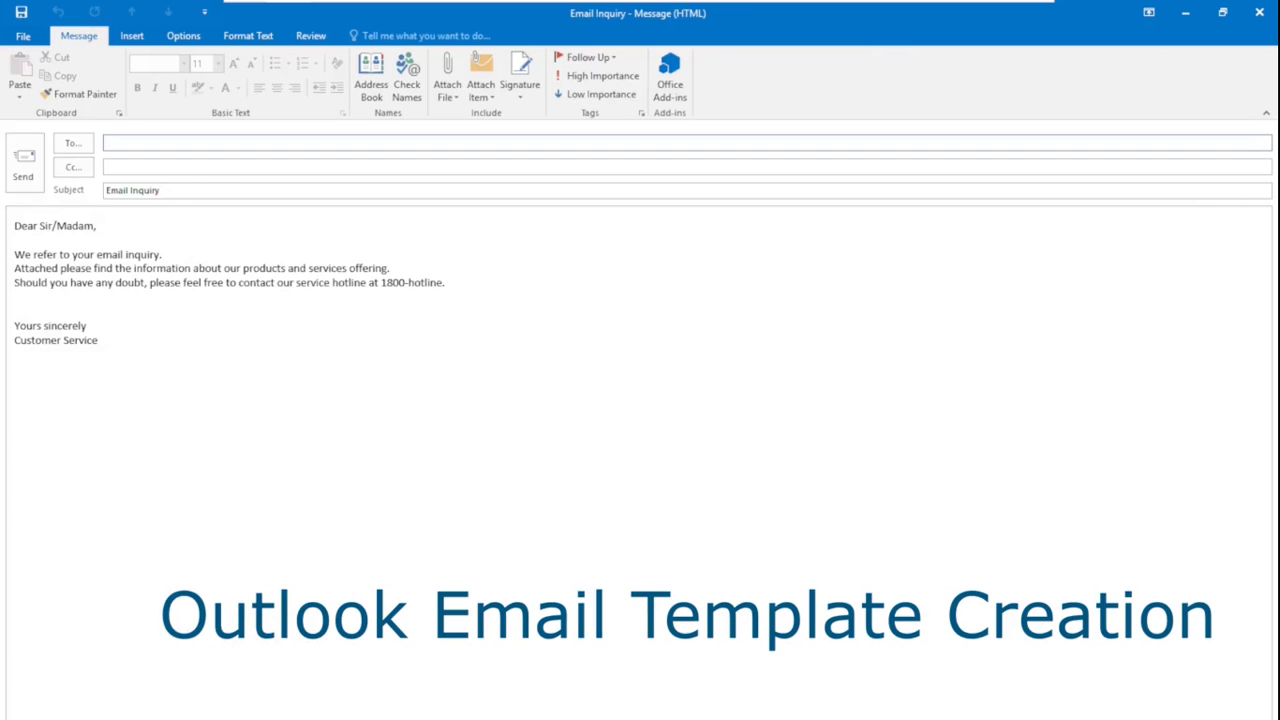
type("celia")
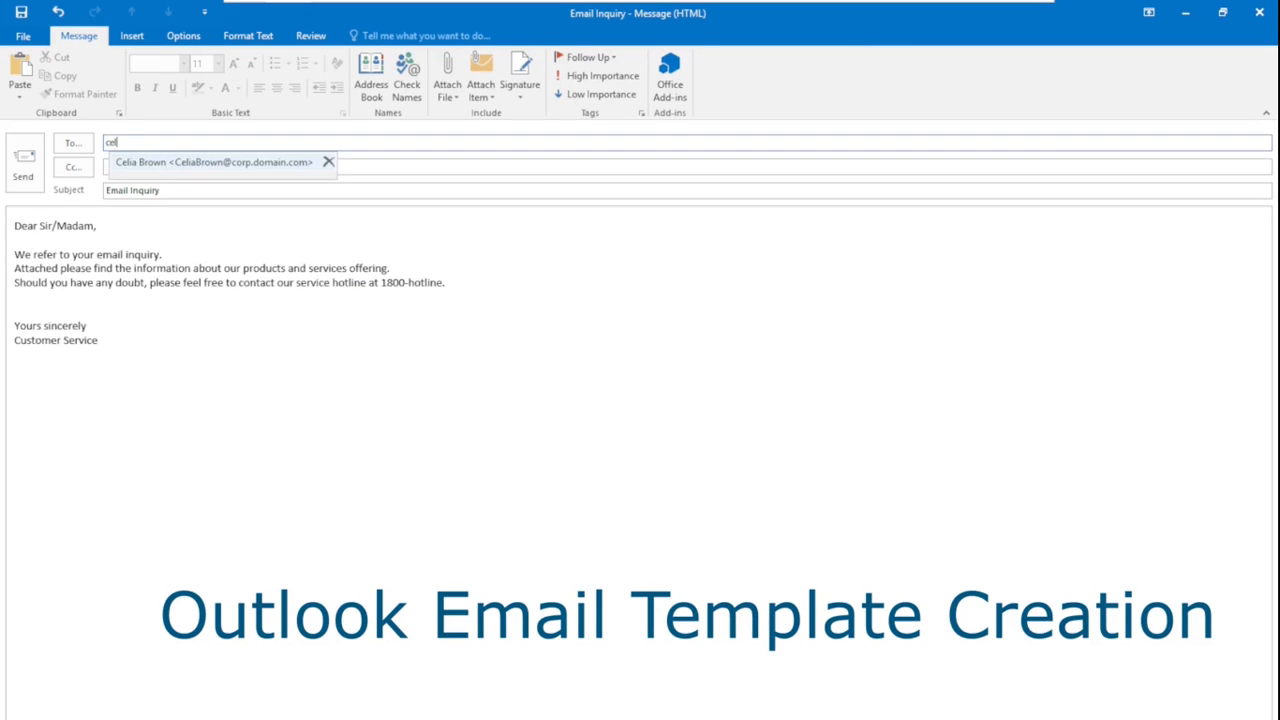
left_click(168, 165)
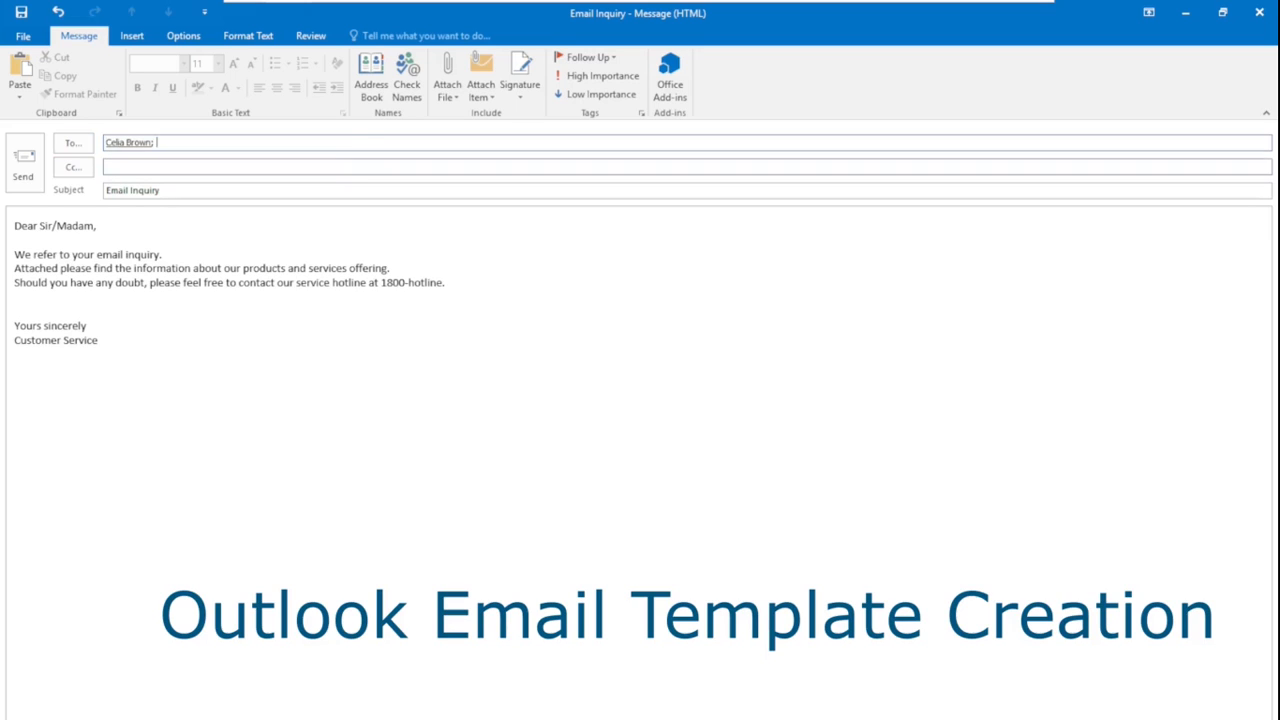
left_click(25, 176)
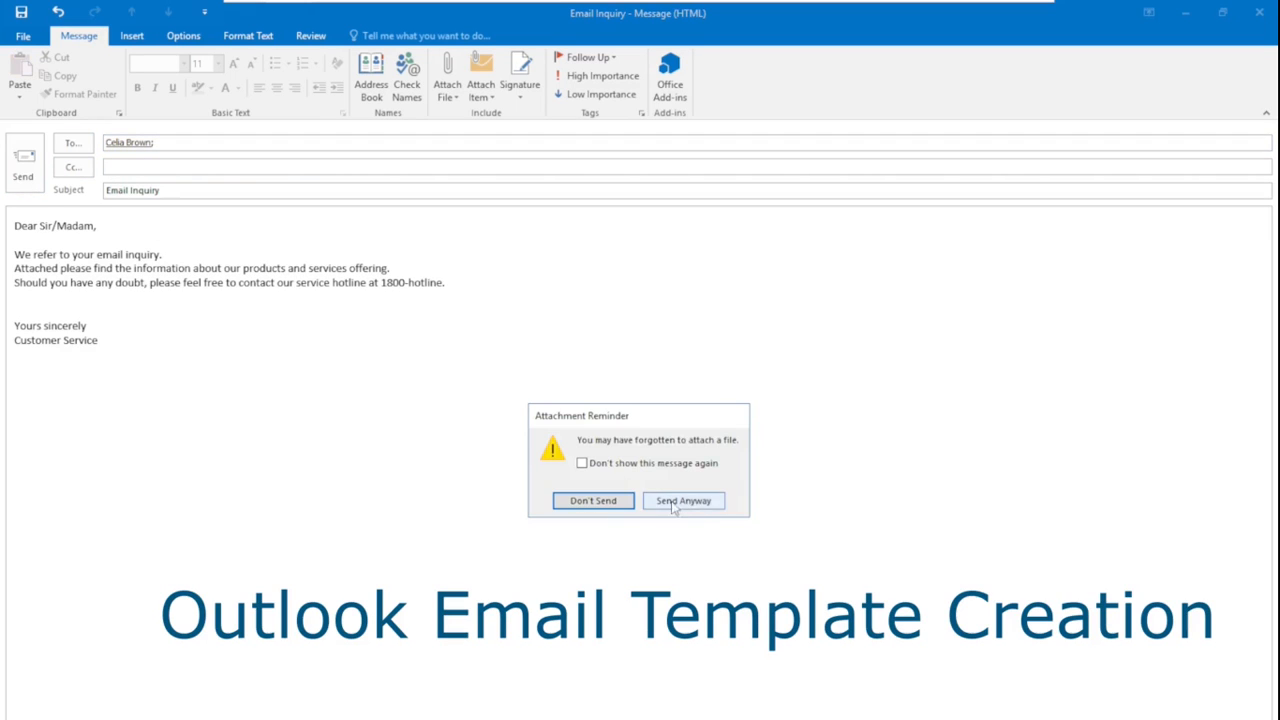
left_click(685, 501)
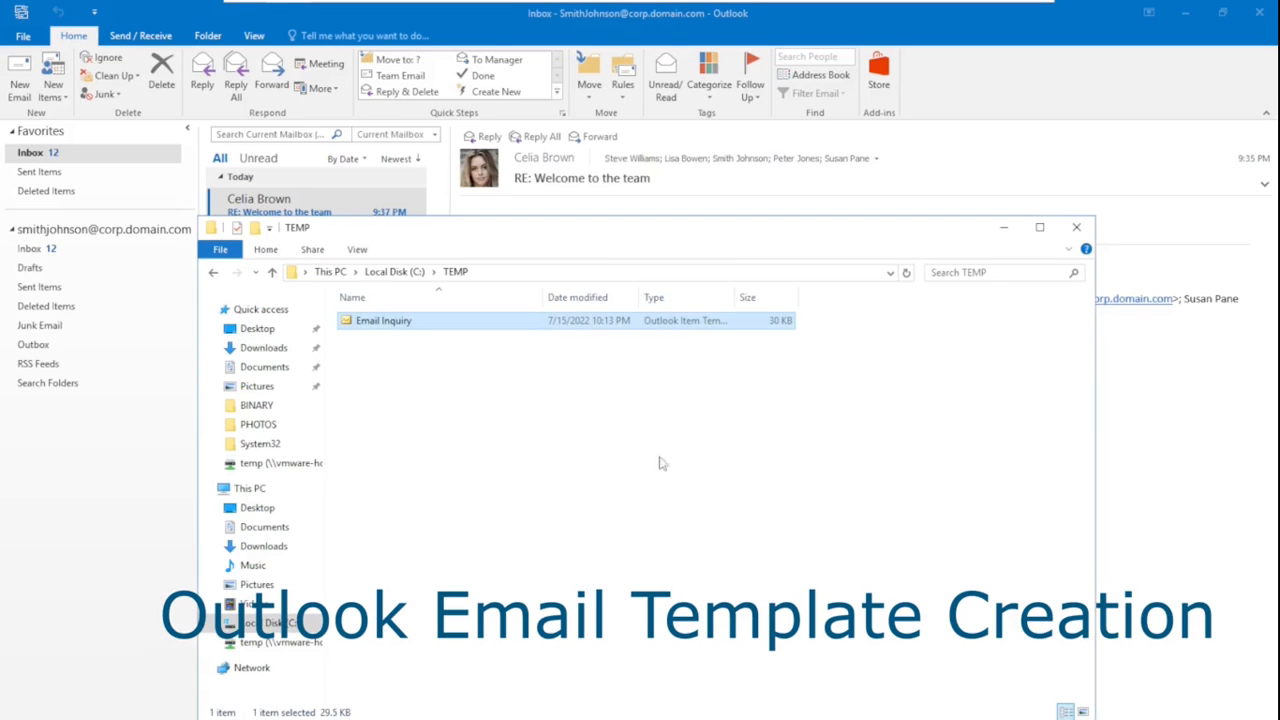
Bring the Outlook Inbox to the front over File Explorer
left_click(1116, 221)
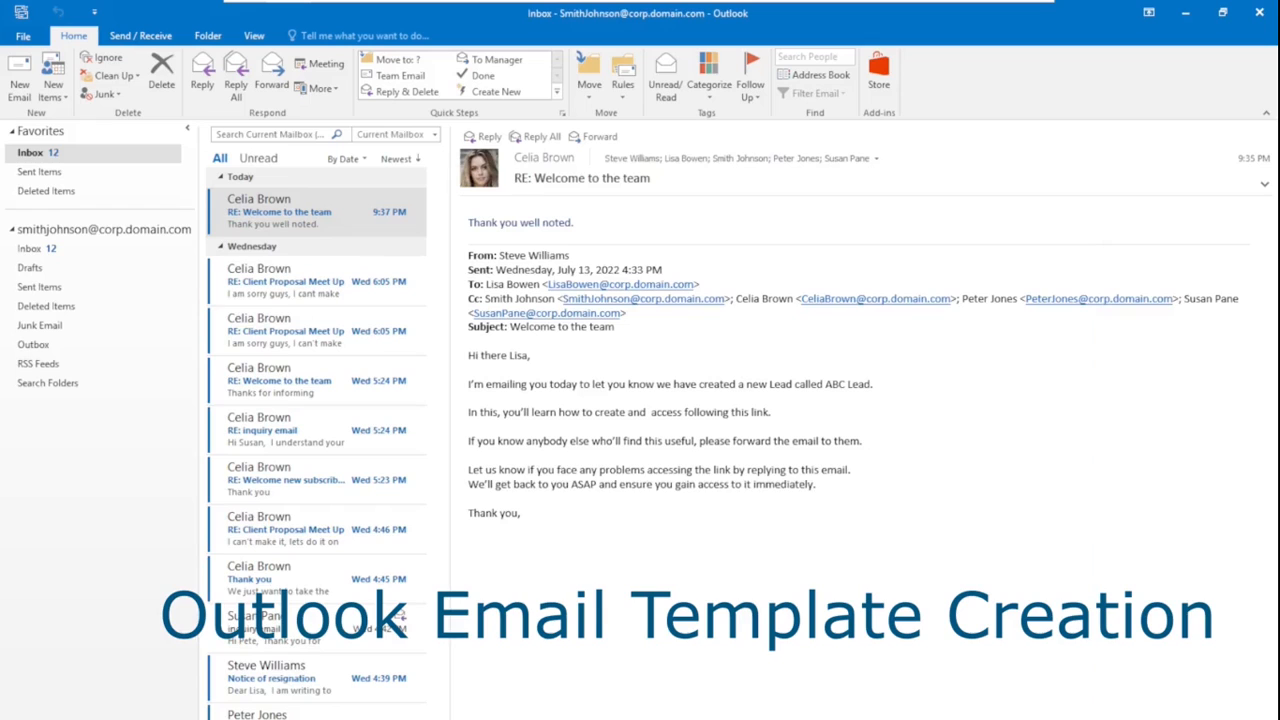